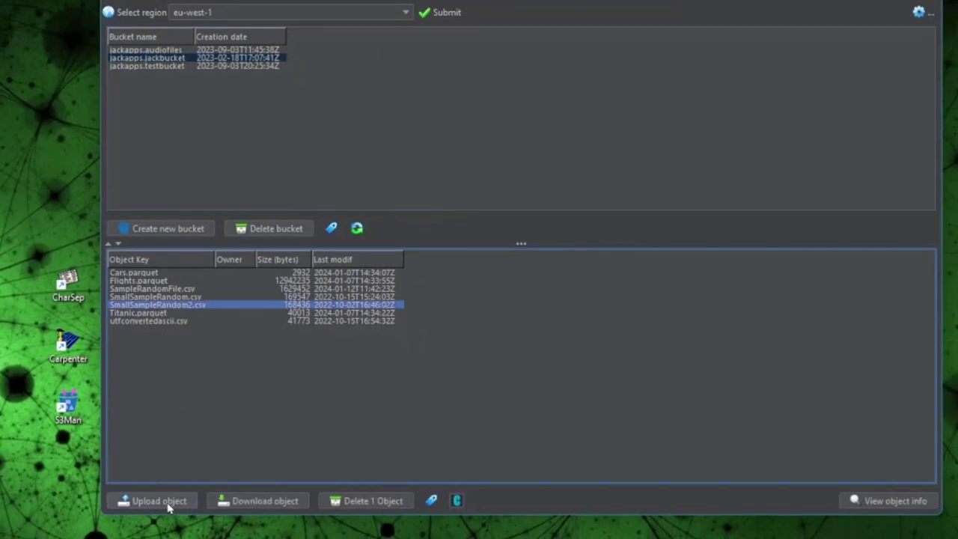
View the object info of SmallSampleRandom2.csv and change its CLASSIFICATION tag value to C2.
{"action": "double_click", "coordinate": [171, 307]}
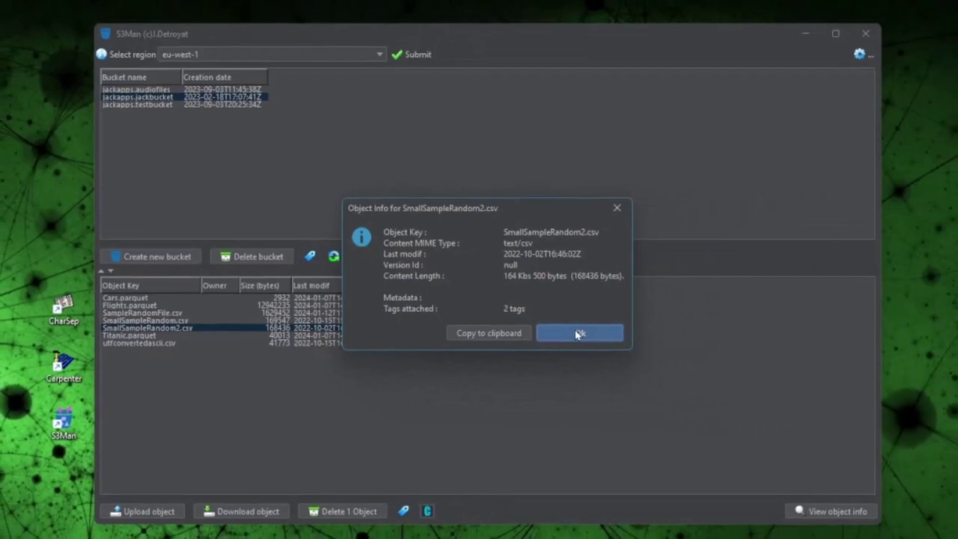
{"action": "left_click", "coordinate": [579, 335]}
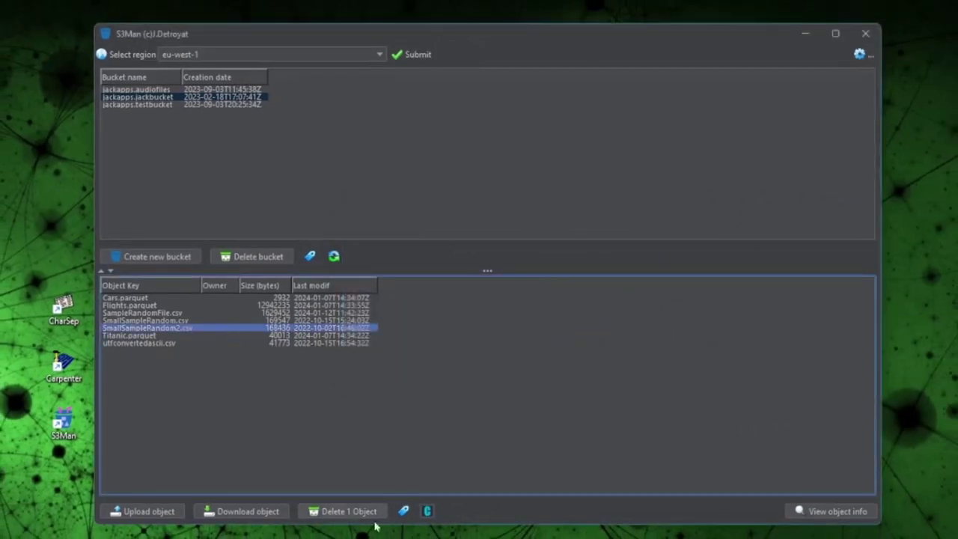
{"action": "left_click", "coordinate": [403, 510]}
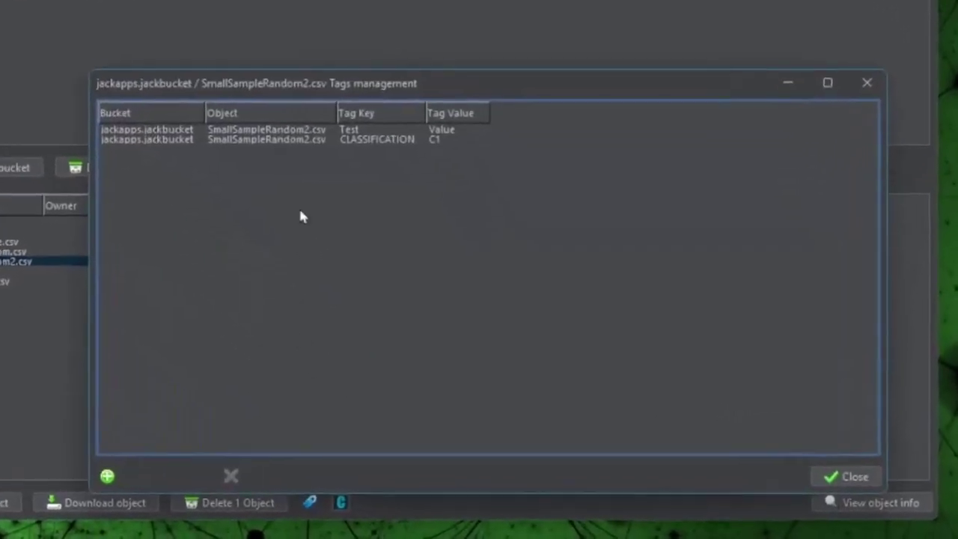
{"action": "double_click", "coordinate": [355, 135]}
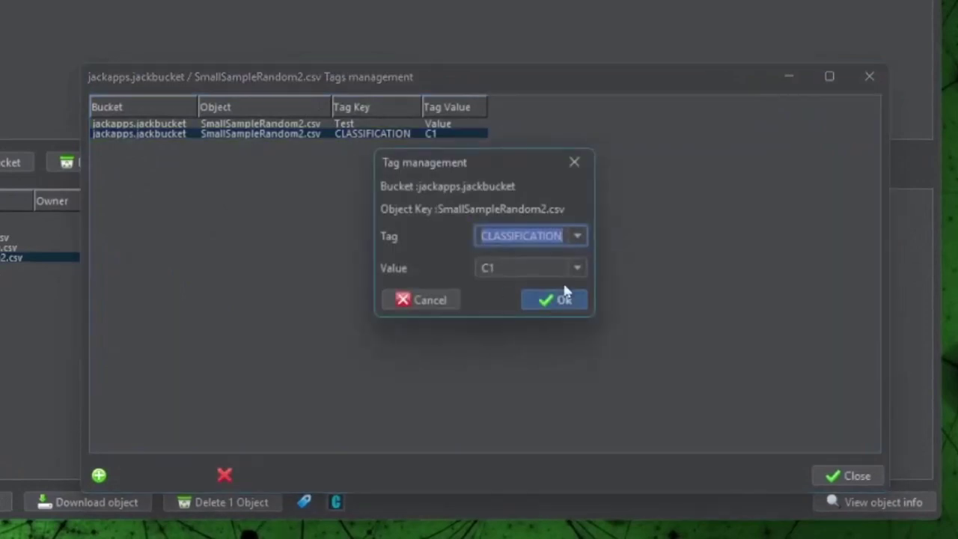
{"action": "left_click", "coordinate": [519, 269]}
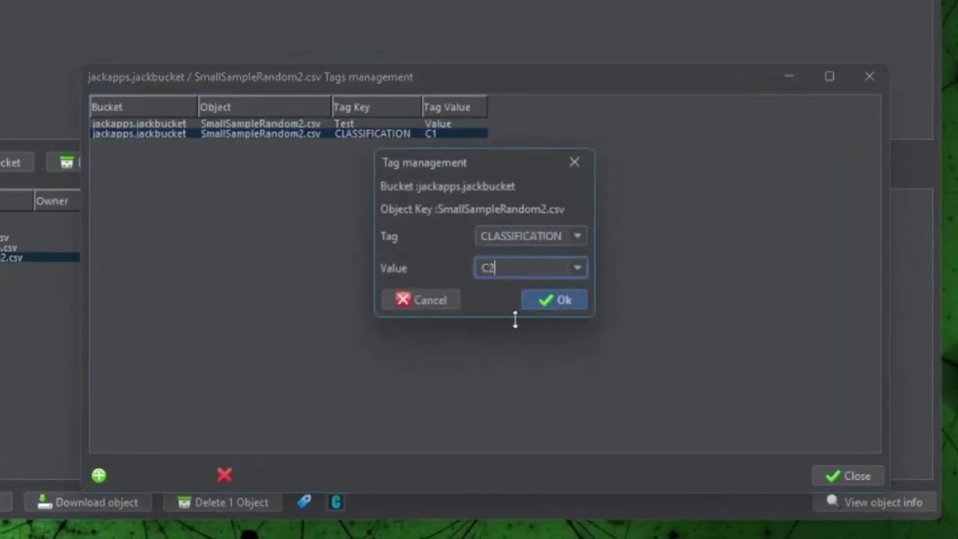
{"action": "left_click", "coordinate": [545, 307]}
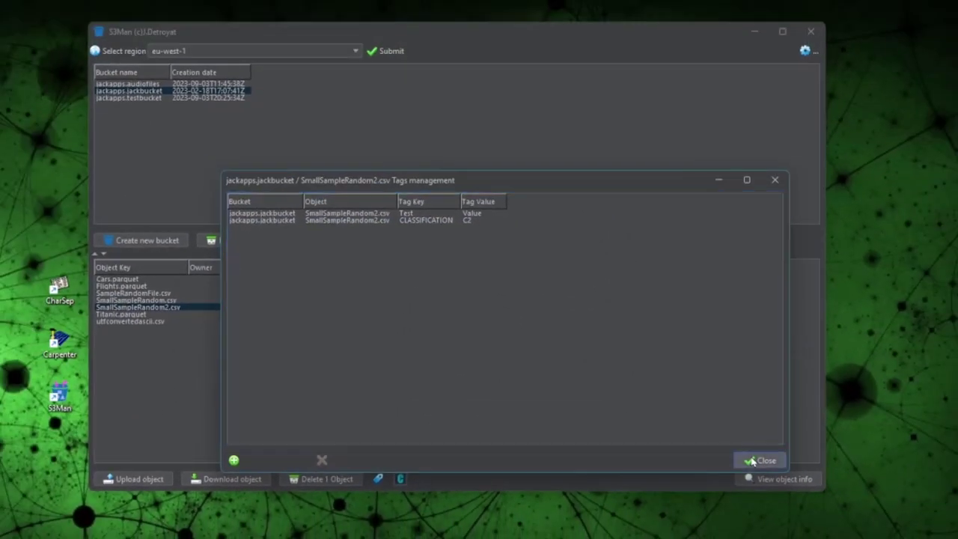
{"action": "left_click", "coordinate": [751, 461]}
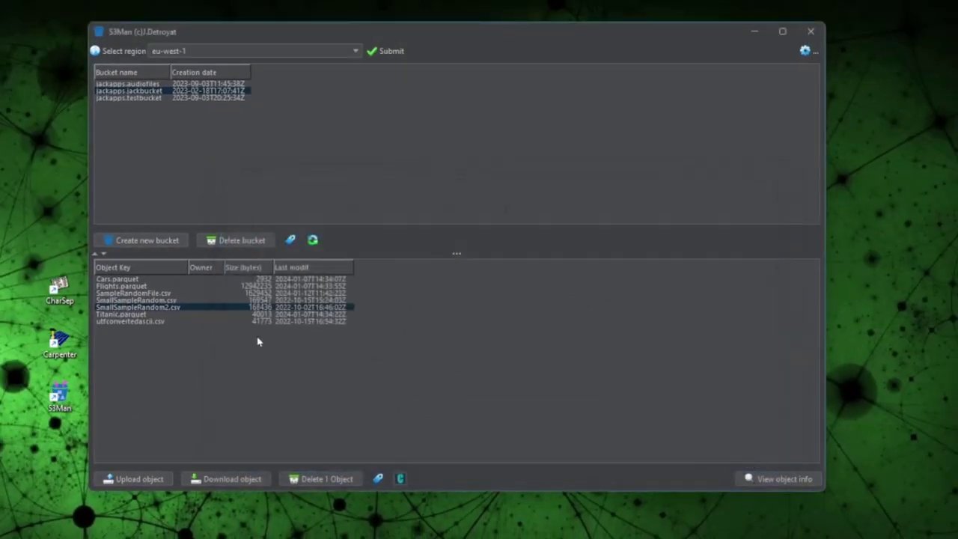
Open Titanic.parquet from the bucket in The Carpenter and enlarge the log area beneath the data table.
{"action": "left_click", "coordinate": [121, 315]}
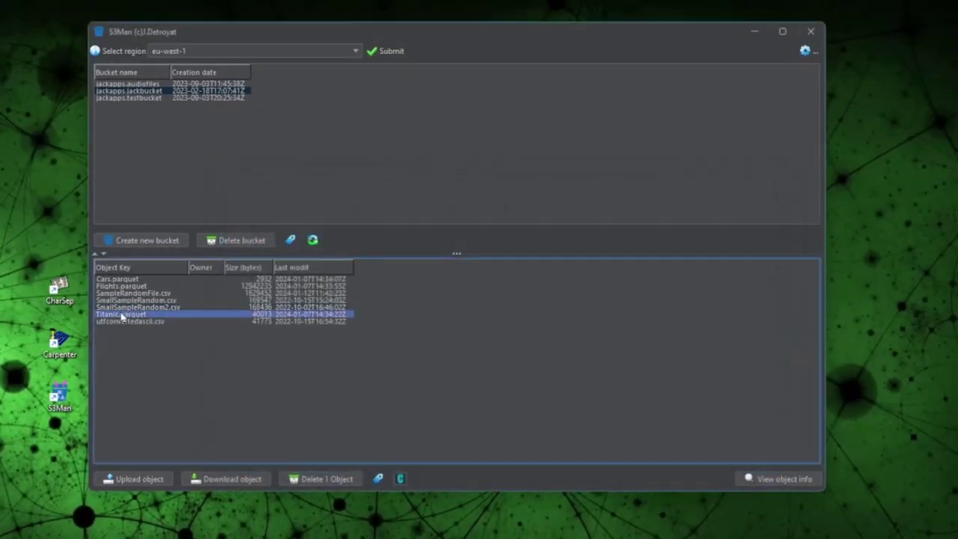
{"action": "left_click", "coordinate": [400, 480]}
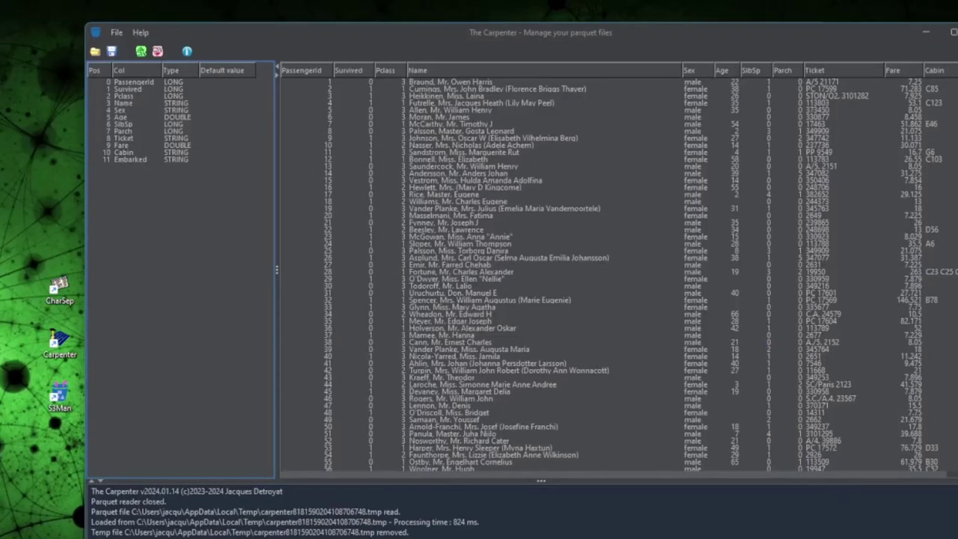
{"action": "left_click", "coordinate": [645, 484]}
{"action": "left_click_drag", "start_coordinate": [645, 480], "coordinate": [642, 404]}
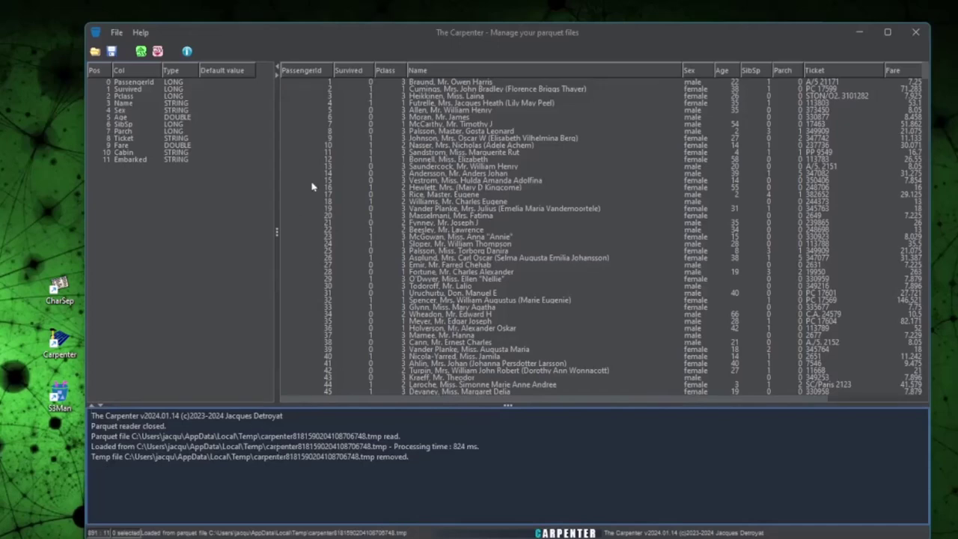
Select the schema entries Survived through Ticket and sort the passenger table by the Name column.
{"action": "left_click_drag", "start_coordinate": [448, 259], "coordinate": [479, 395]}
{"action": "left_click_drag", "start_coordinate": [479, 258], "coordinate": [465, 189]}
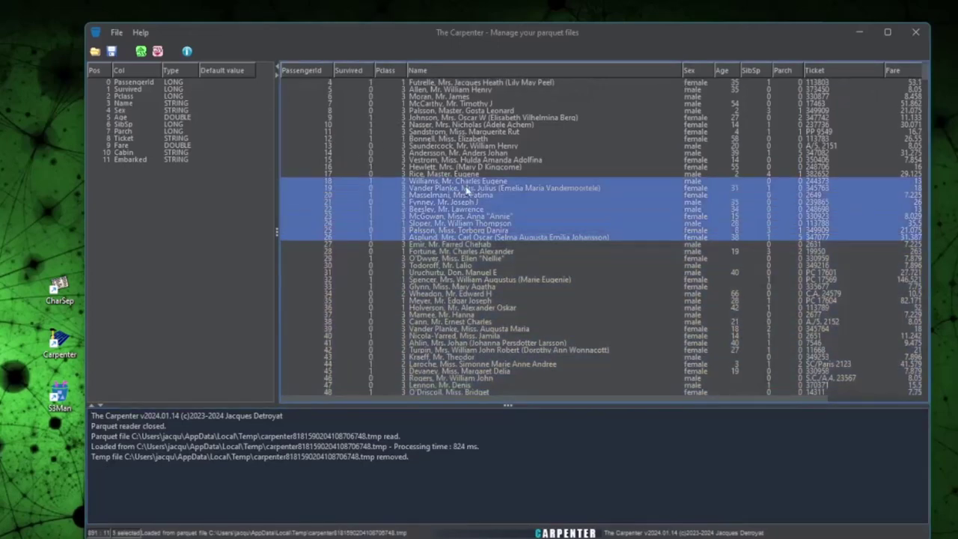
{"action": "left_click_drag", "start_coordinate": [123, 90], "coordinate": [122, 139]}
{"action": "left_click_drag", "start_coordinate": [428, 122], "coordinate": [447, 227]}
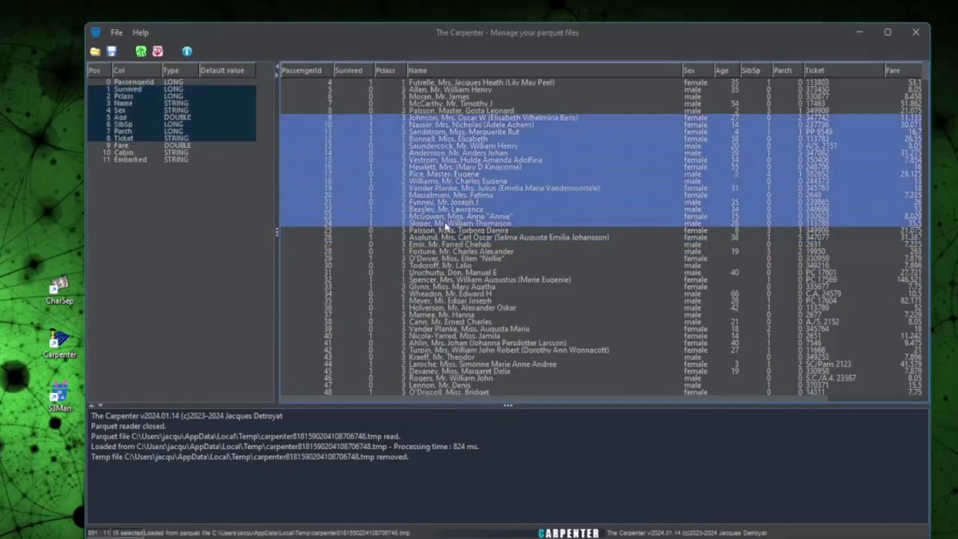
{"action": "left_click", "coordinate": [452, 295]}
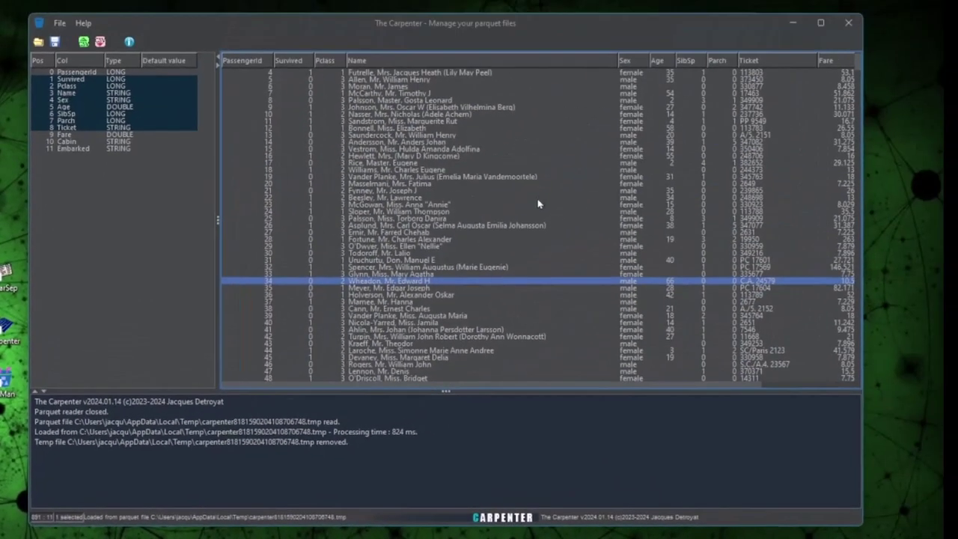
{"action": "left_click", "coordinate": [369, 63]}
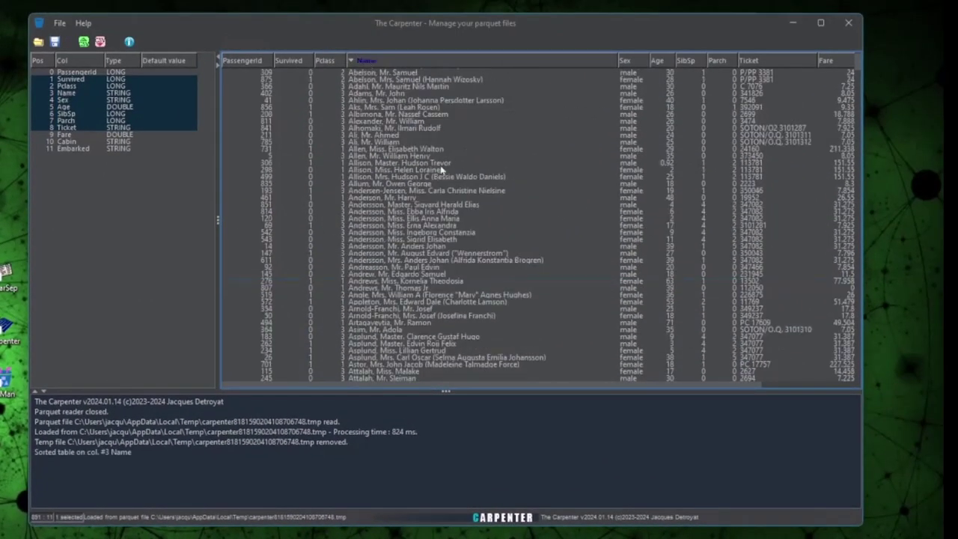
Examine the comparison operators offered for the Name column when finding rows, without running a search.
{"action": "left_click", "coordinate": [439, 198]}
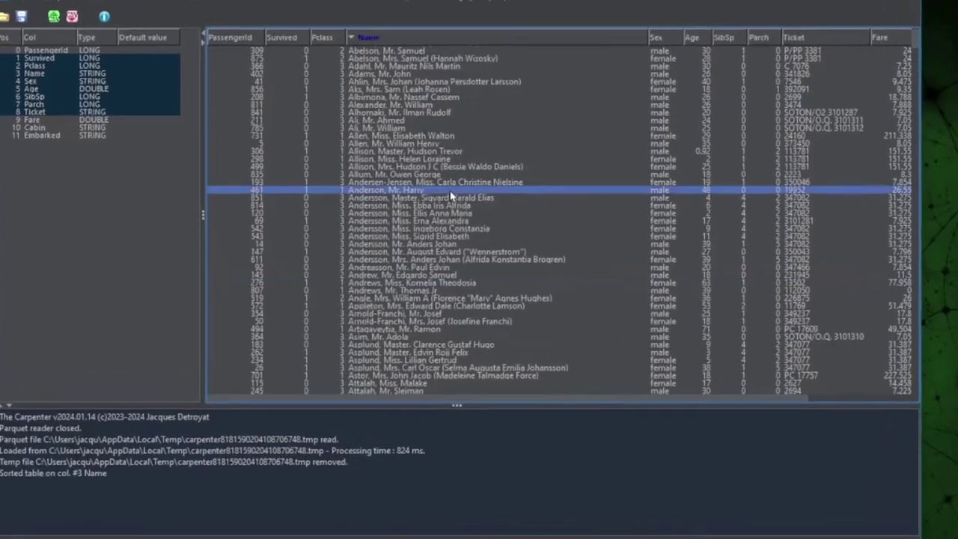
{"action": "right_click", "coordinate": [439, 197]}
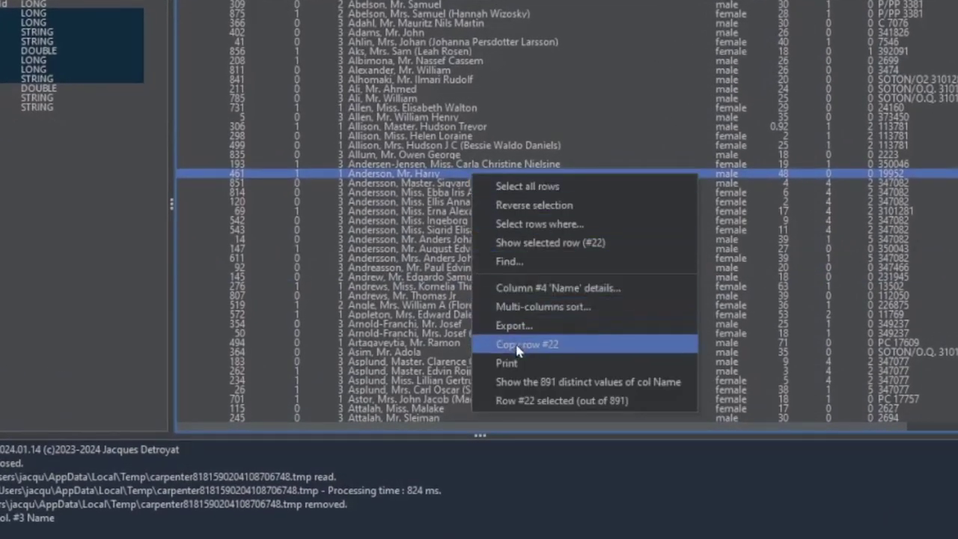
{"action": "left_click", "coordinate": [531, 263]}
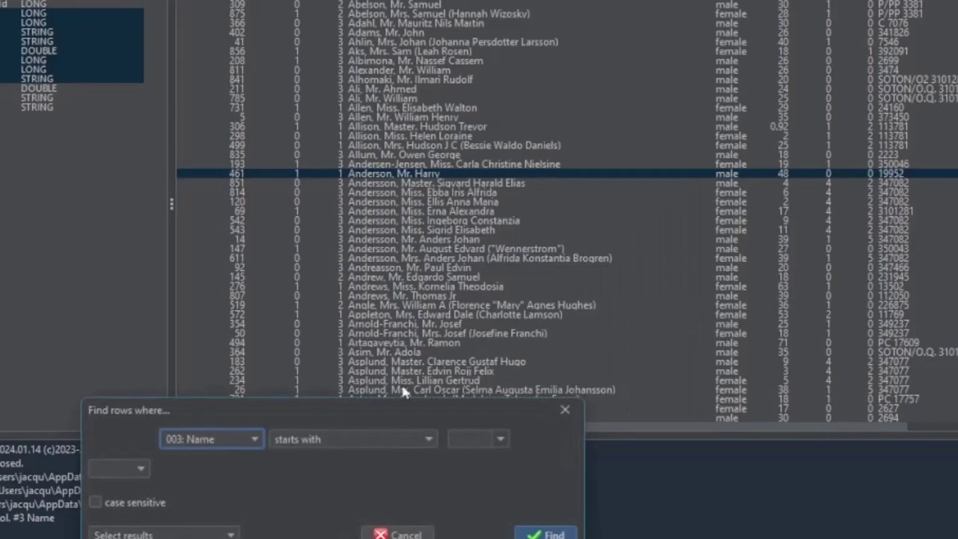
{"action": "left_click_drag", "start_coordinate": [394, 403], "coordinate": [408, 130]}
{"action": "left_click", "coordinate": [368, 165]}
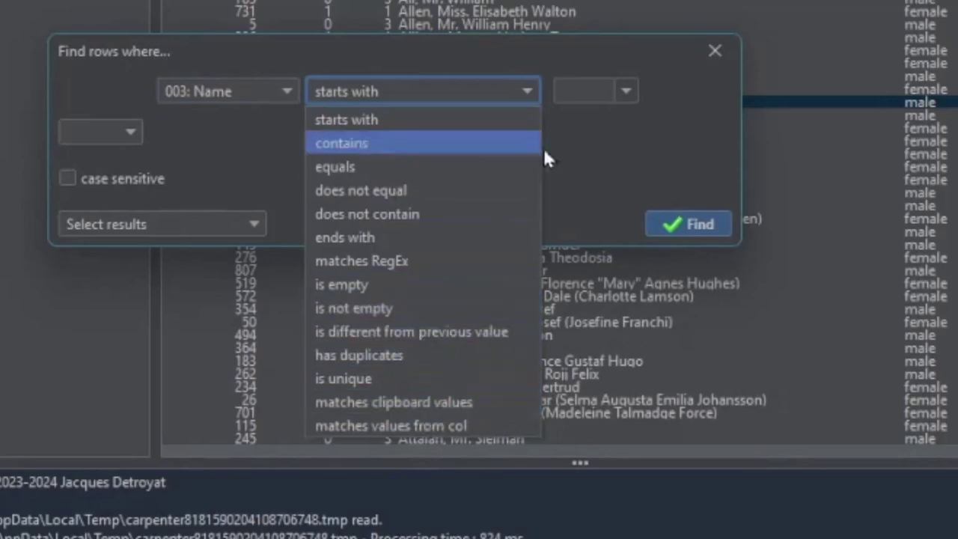
{"action": "left_click", "coordinate": [655, 165]}
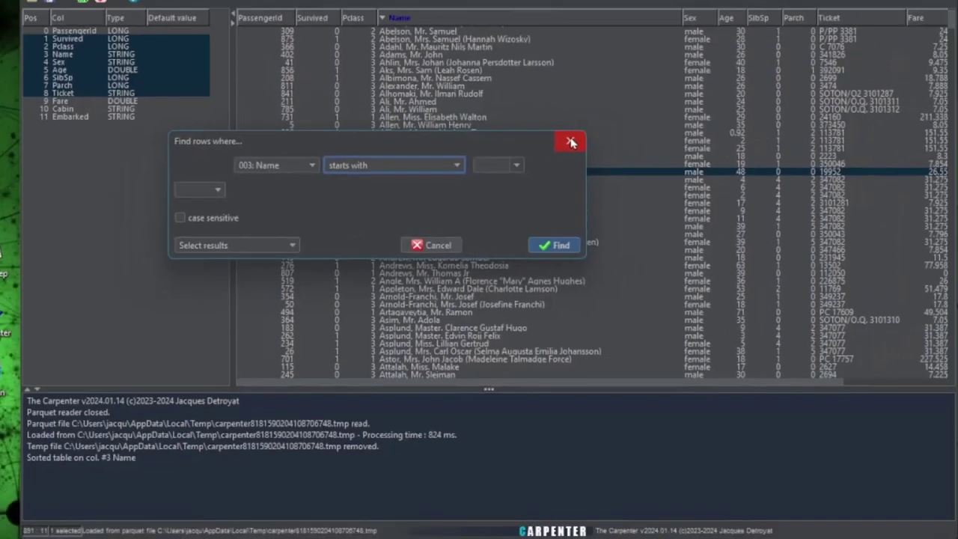
{"action": "left_click", "coordinate": [714, 50]}
Show the distinct values of the Sex column and select all rows with the value female.
{"action": "right_click", "coordinate": [658, 131]}
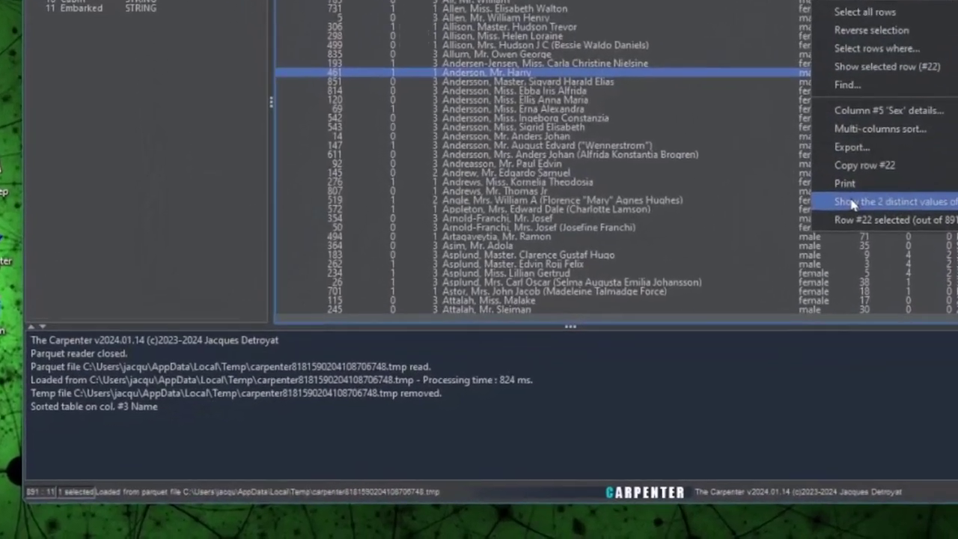
{"action": "left_click", "coordinate": [711, 281]}
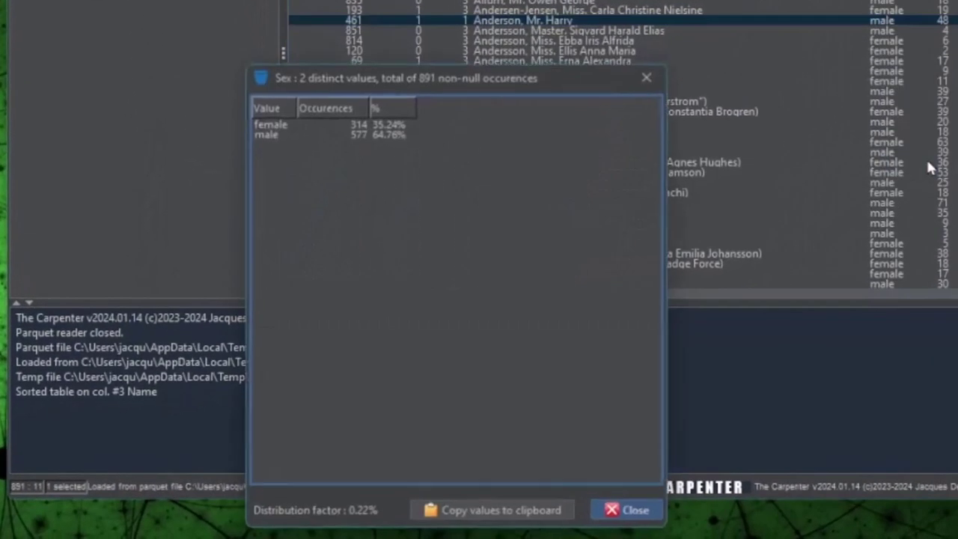
{"action": "left_click_drag", "start_coordinate": [546, 103], "coordinate": [487, 15]}
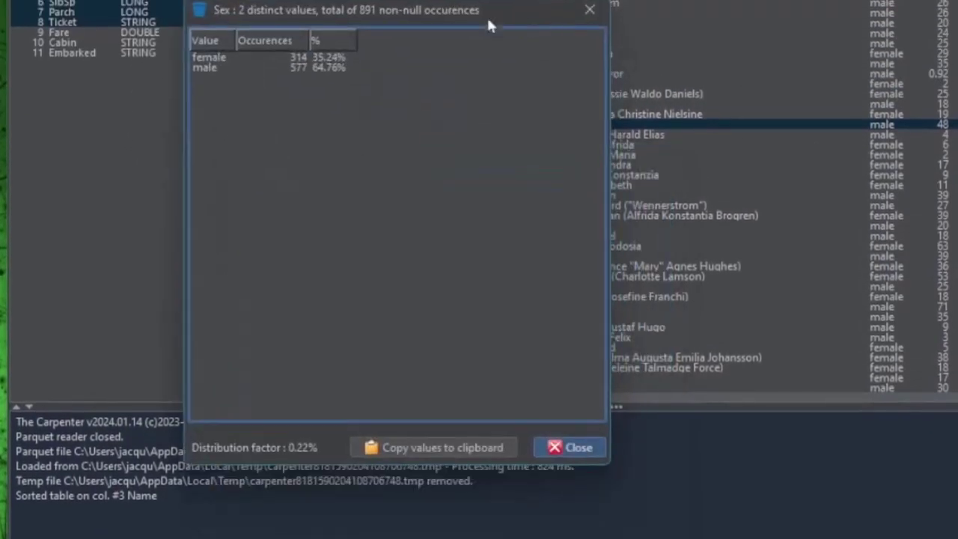
{"action": "double_click", "coordinate": [244, 58]}
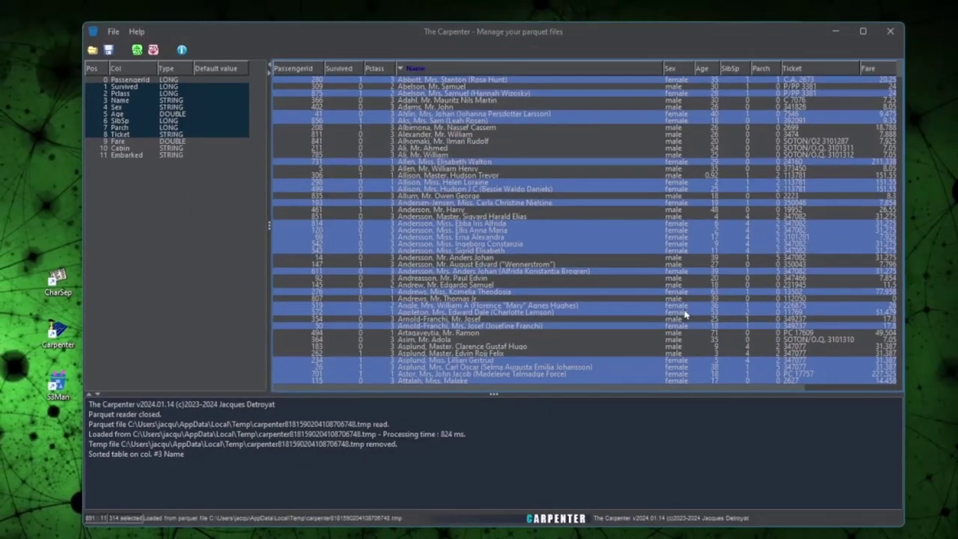
Select rows 17 to 19 of the sorted table and show the differences between them.
{"action": "left_click", "coordinate": [488, 238]}
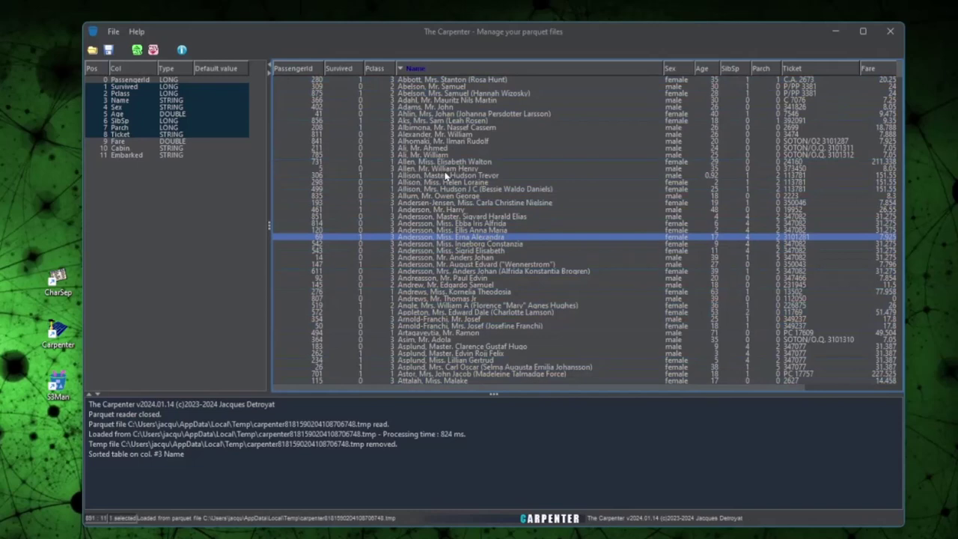
{"action": "left_click_drag", "start_coordinate": [448, 173], "coordinate": [451, 192]}
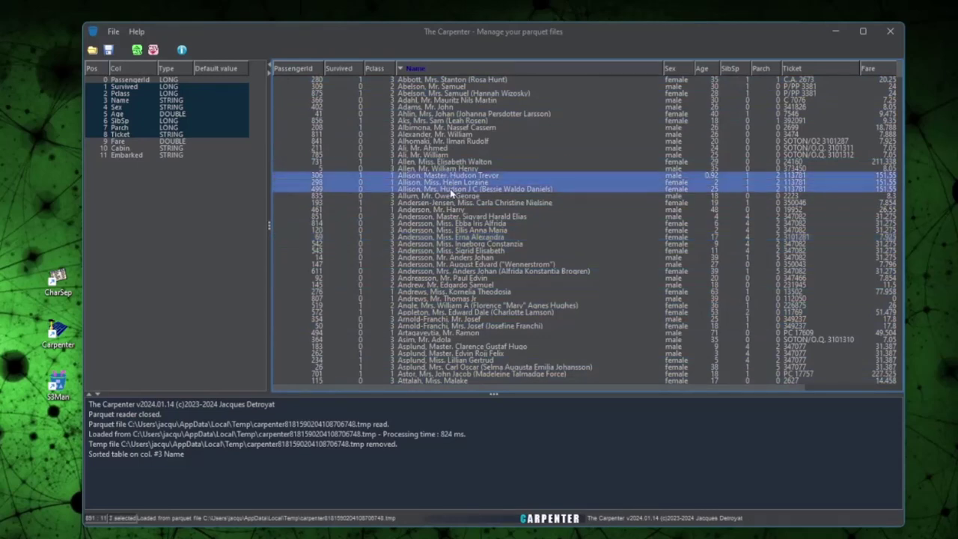
{"action": "right_click", "coordinate": [452, 193]}
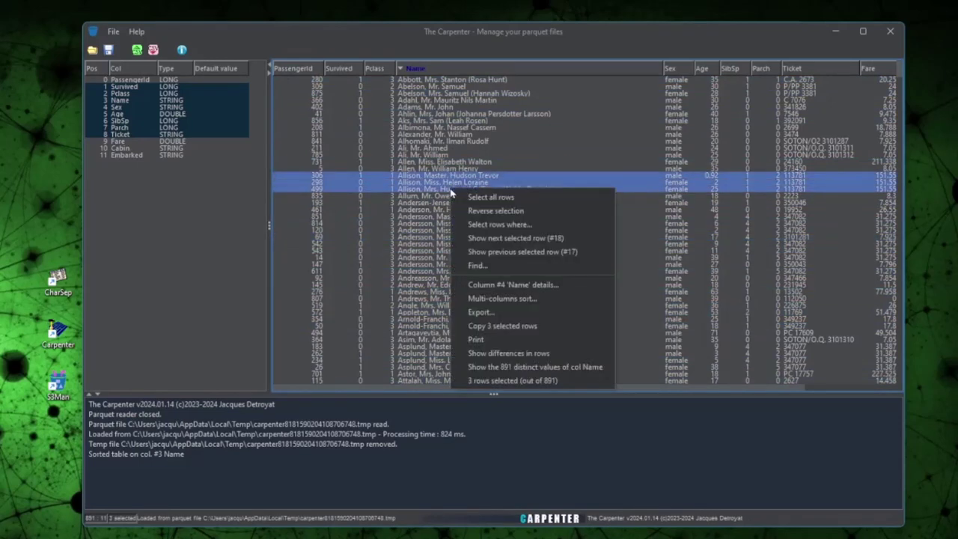
{"action": "left_click", "coordinate": [521, 360]}
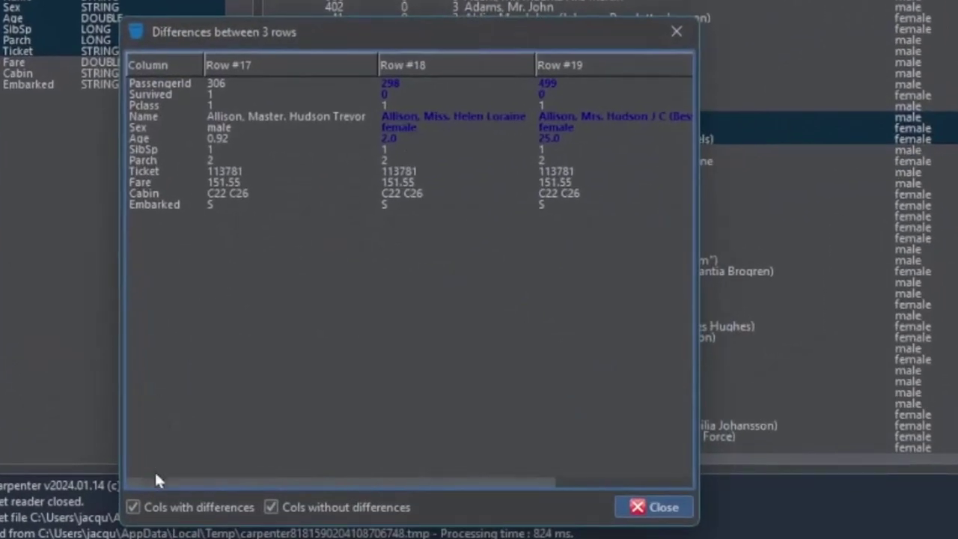
Compare the three rows with only the identical columns, only the differing columns and both shown, and close the comparison.
{"action": "left_click", "coordinate": [203, 507]}
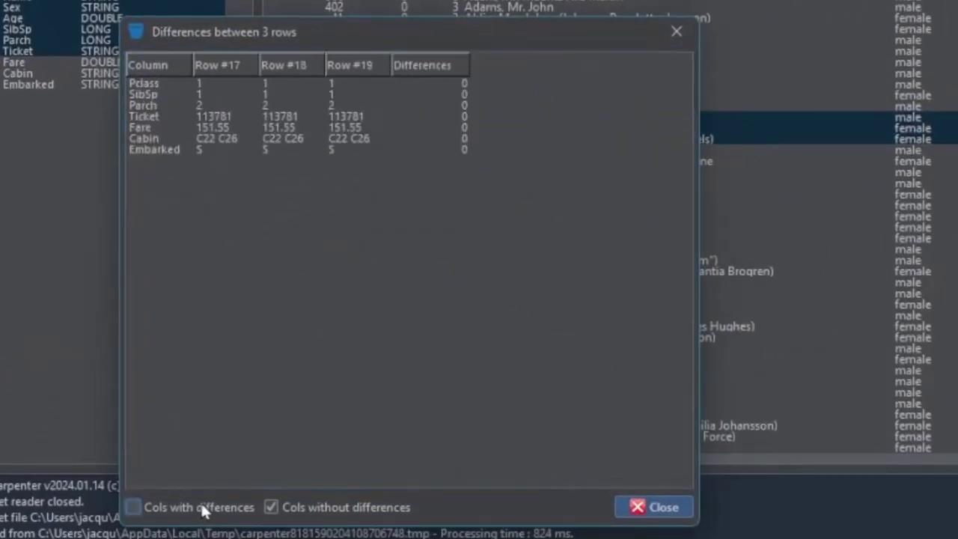
{"action": "left_click", "coordinate": [205, 508]}
{"action": "left_click", "coordinate": [308, 507]}
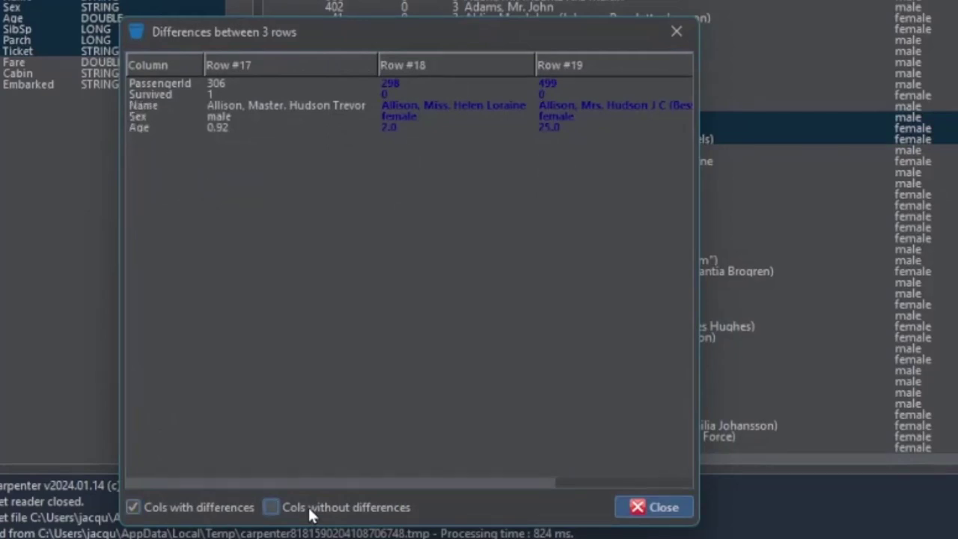
{"action": "left_click", "coordinate": [307, 506]}
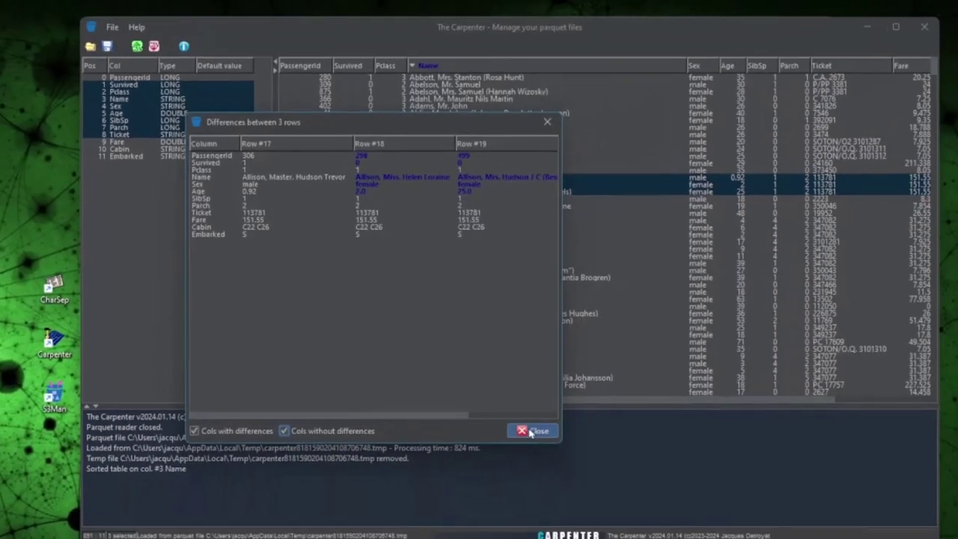
{"action": "left_click", "coordinate": [529, 431]}
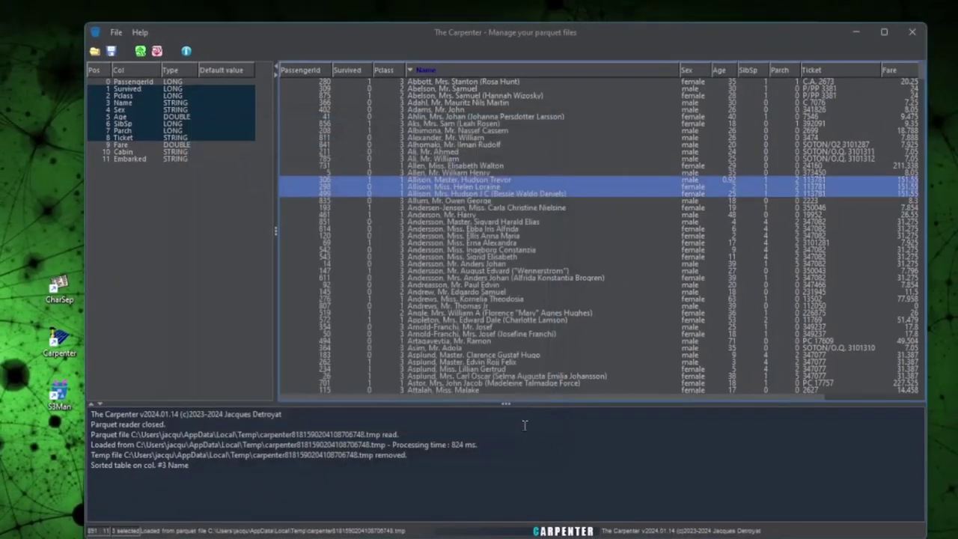
Open the details of the Pclass column and select all rows holding its maximum value.
{"action": "left_click", "coordinate": [354, 238]}
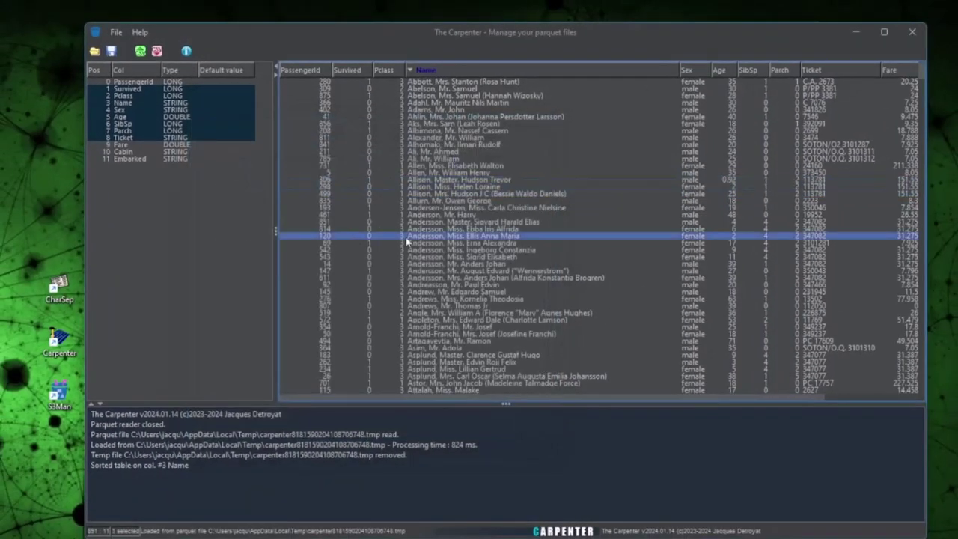
{"action": "right_click", "coordinate": [398, 247]}
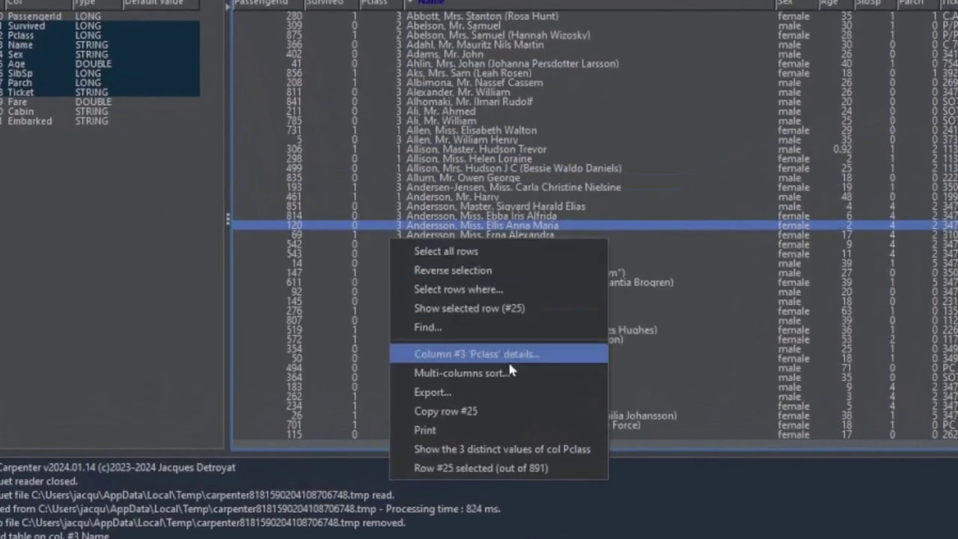
{"action": "left_click", "coordinate": [479, 354]}
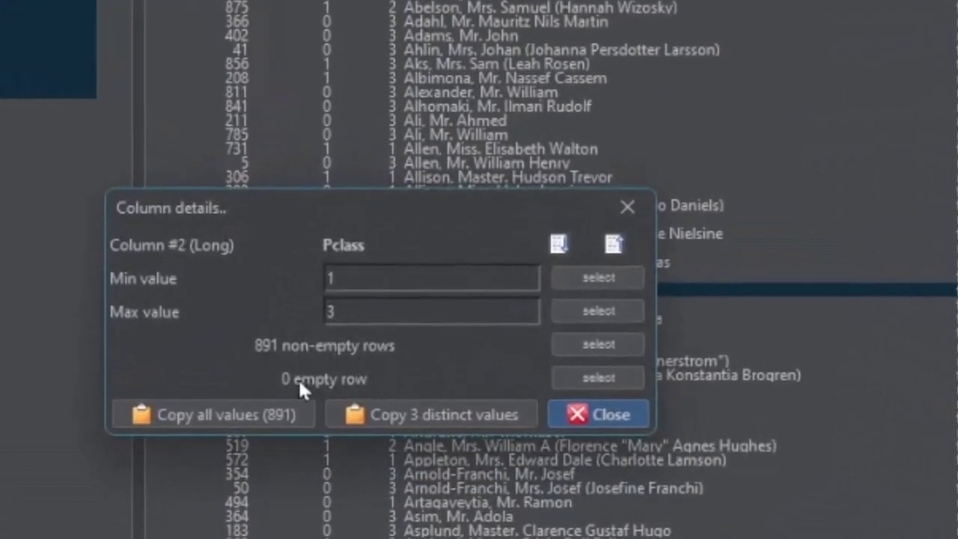
{"action": "left_click", "coordinate": [598, 310]}
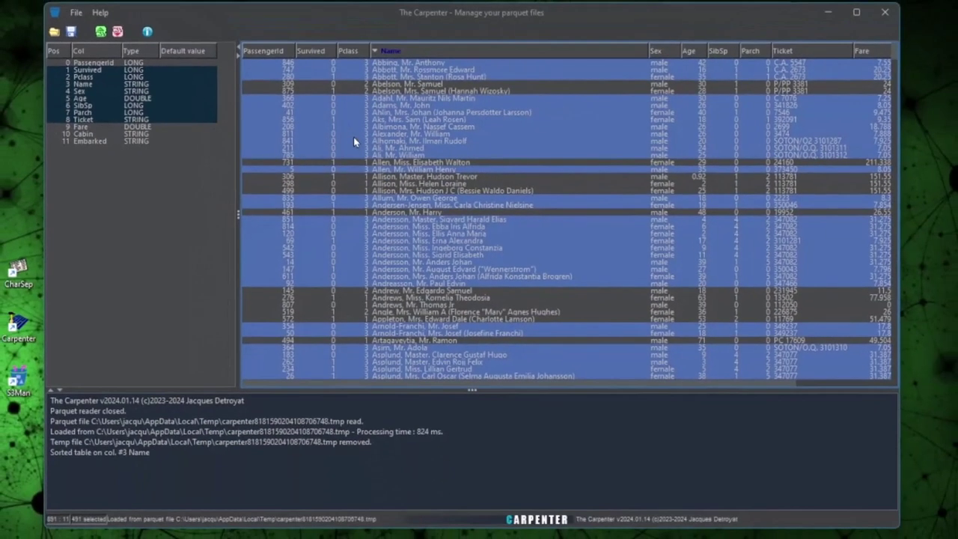
Open the metadata of the Sex column and rename it to Gender.
{"action": "left_click", "coordinate": [418, 142]}
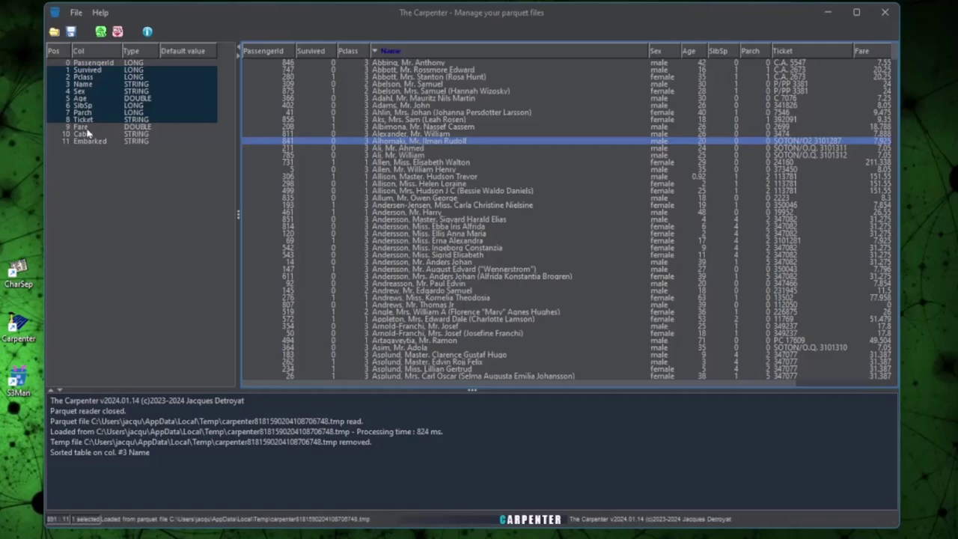
{"action": "left_click", "coordinate": [91, 90]}
{"action": "double_click", "coordinate": [87, 111]}
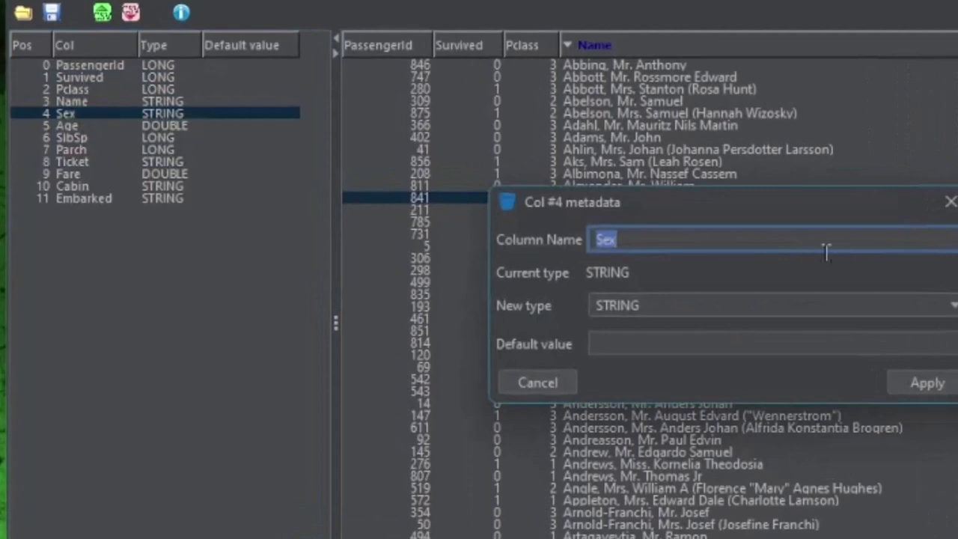
{"action": "type", "text": "Gender"}
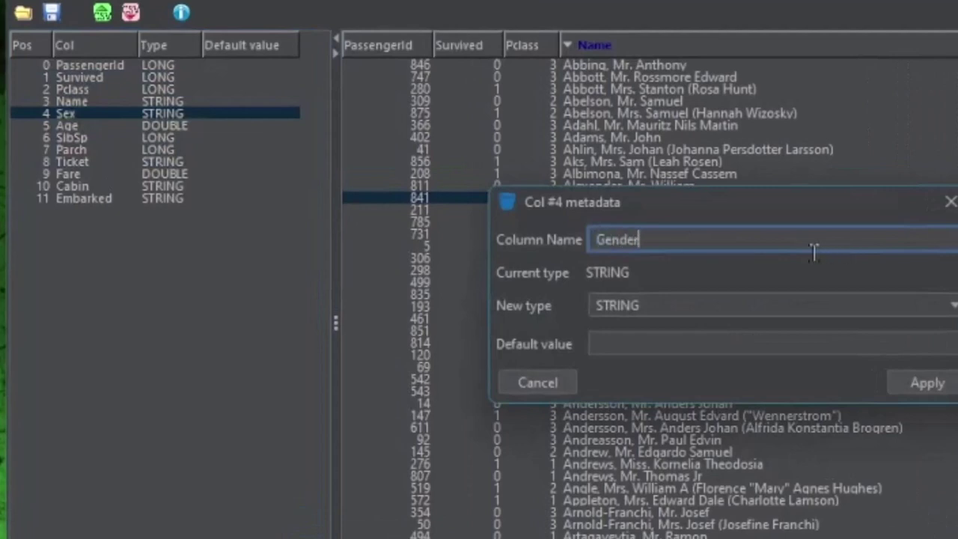
Try the default value Unkwnone for the Gender column and clear the field again.
{"action": "left_click", "coordinate": [647, 339]}
{"action": "type", "text": "aaa"}
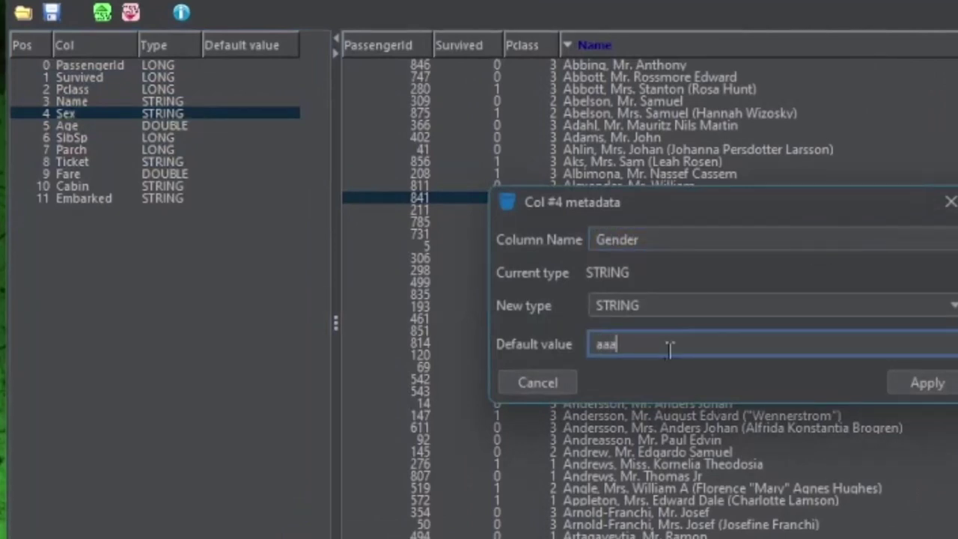
{"action": "key", "text": "ctrl+a"}
{"action": "type", "text": "Unkwnone"}
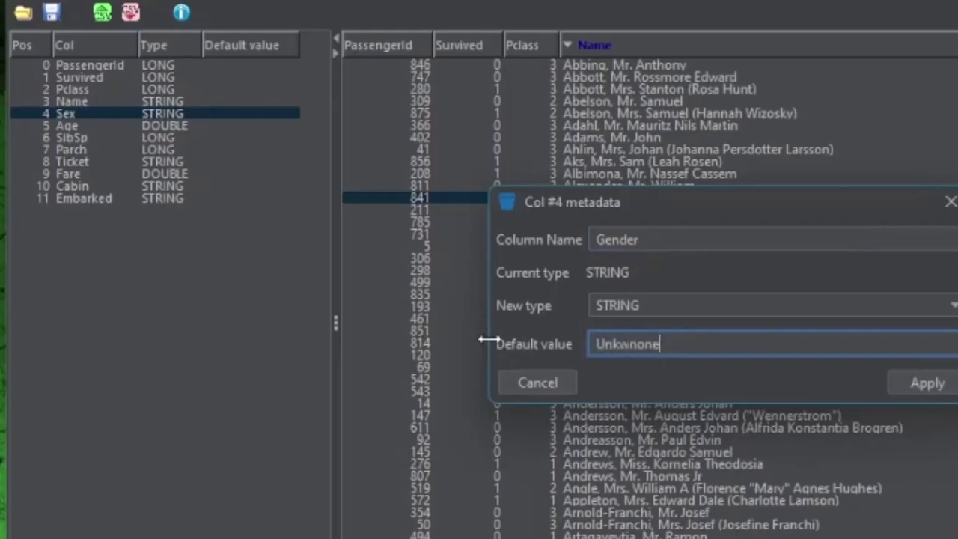
{"action": "key", "text": "ctrl+a"}
{"action": "key", "text": "BackSpace"}
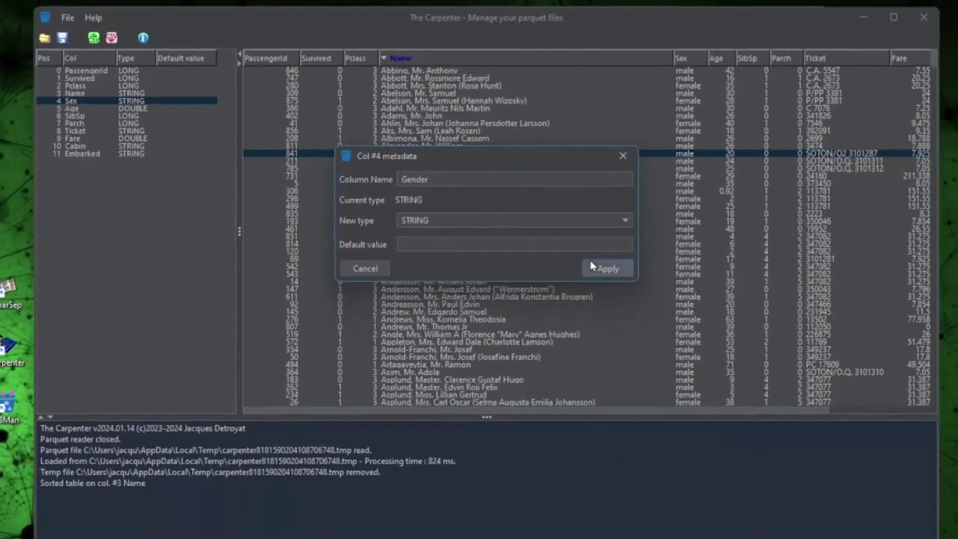
Apply the column metadata change and save the table as a new Parquet file named alteredtitanic.
{"action": "left_click", "coordinate": [590, 265]}
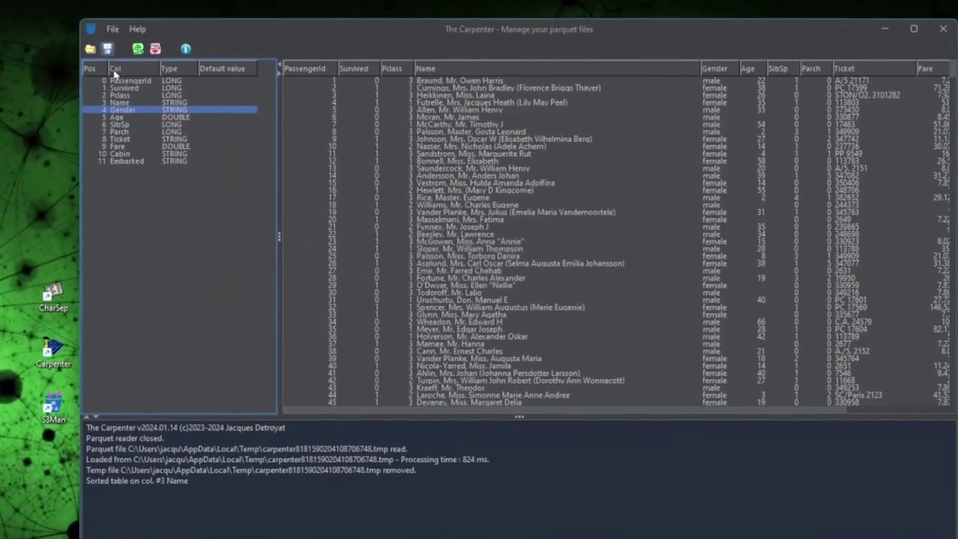
{"action": "left_click", "coordinate": [107, 49]}
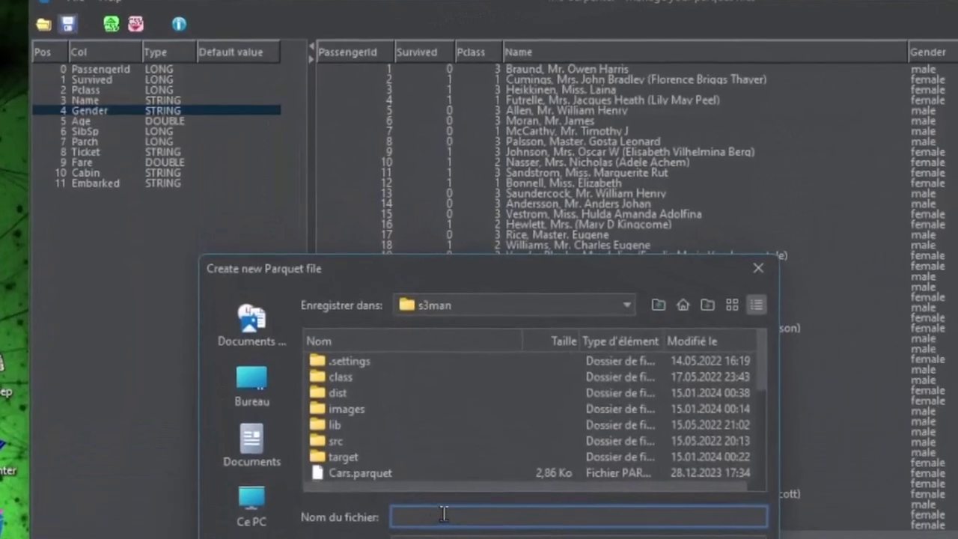
{"action": "type", "text": "alteredt"}
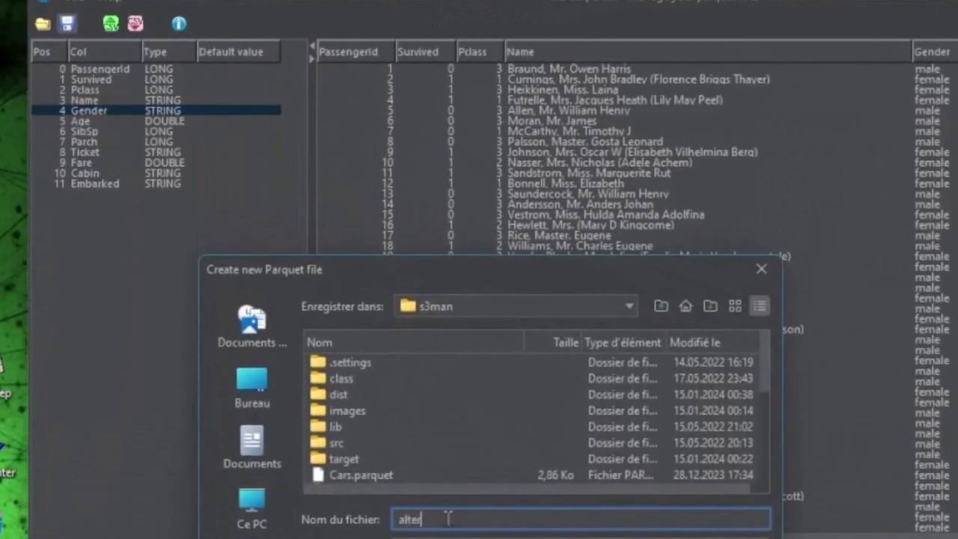
{"action": "type", "text": "itan"}
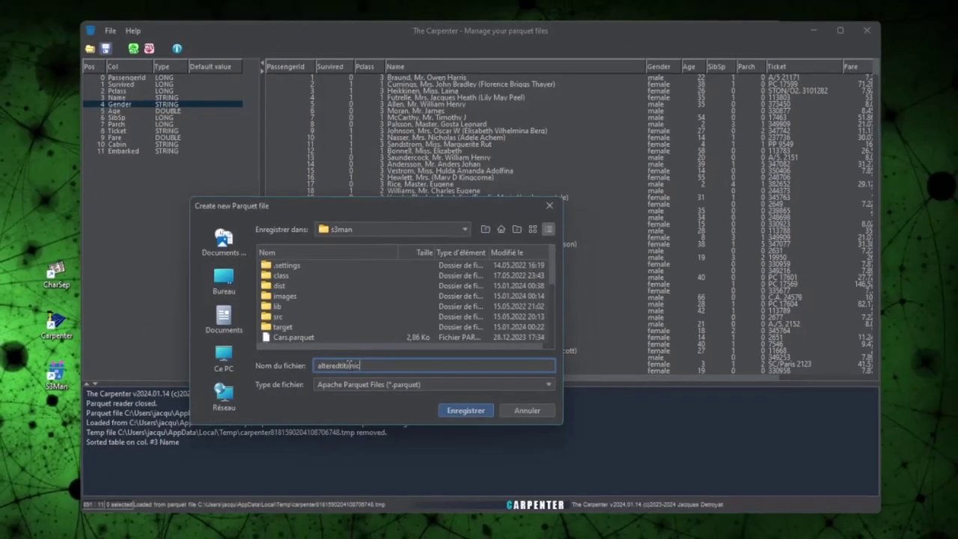
{"action": "type", "text": "ic"}
{"action": "key", "text": "Return"}
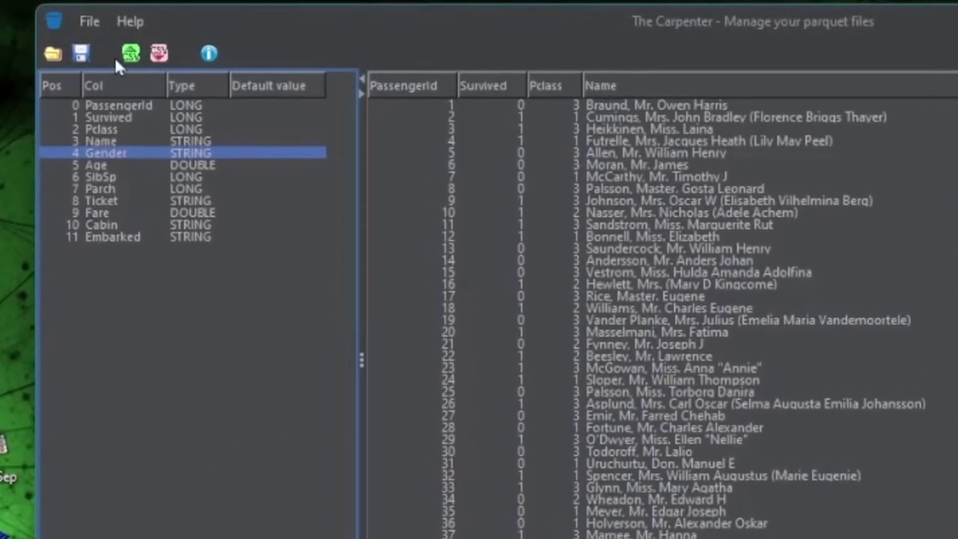
Start a CSV import with pipe separated values and the option that the file has a headers row.
{"action": "left_click", "coordinate": [125, 52]}
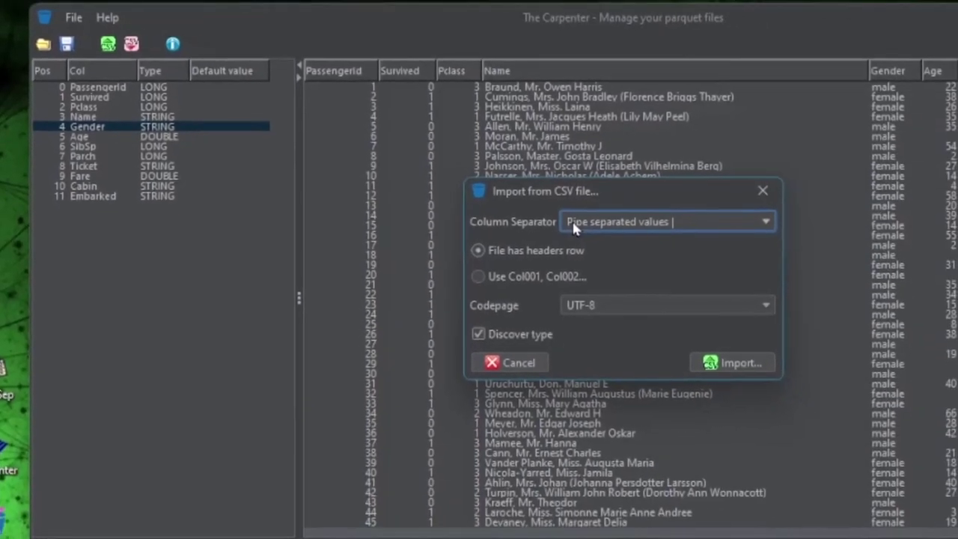
{"action": "left_click", "coordinate": [574, 228]}
{"action": "scroll", "coordinate": [753, 277], "scroll_direction": "up", "scroll_amount": 1}
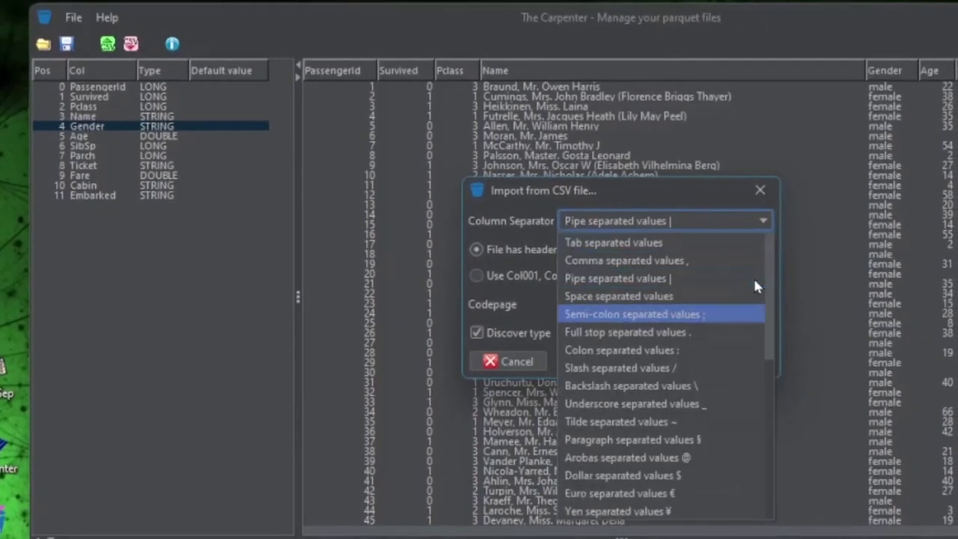
{"action": "left_click", "coordinate": [631, 281]}
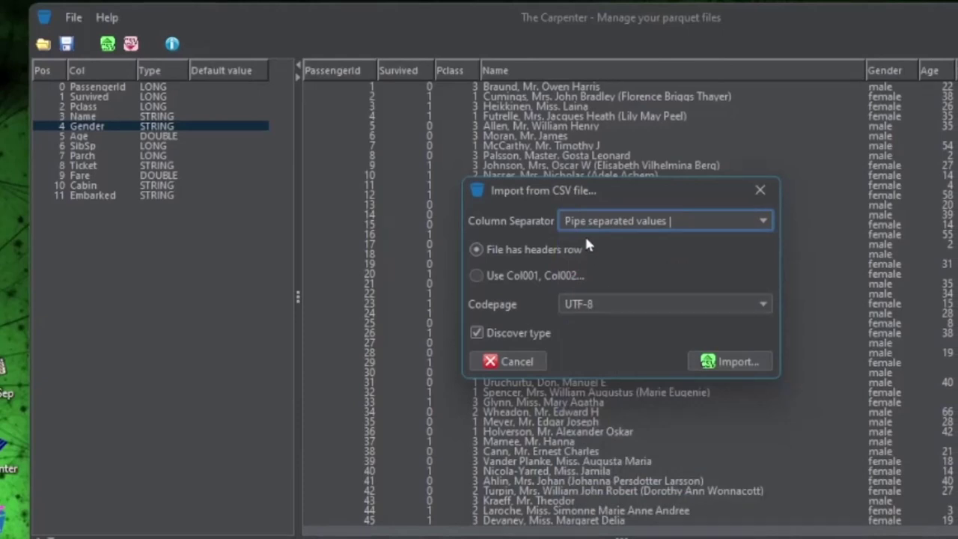
{"action": "left_click", "coordinate": [540, 277]}
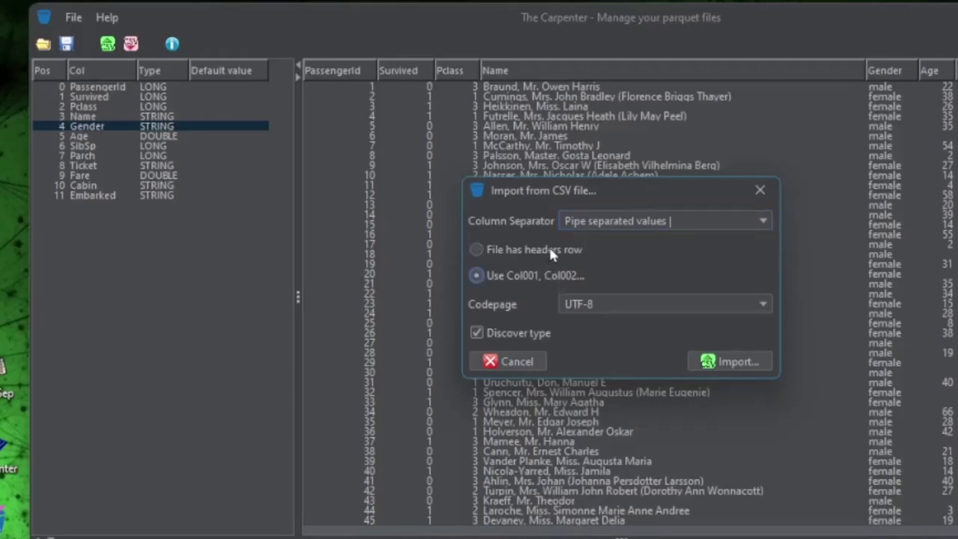
{"action": "left_click", "coordinate": [550, 250]}
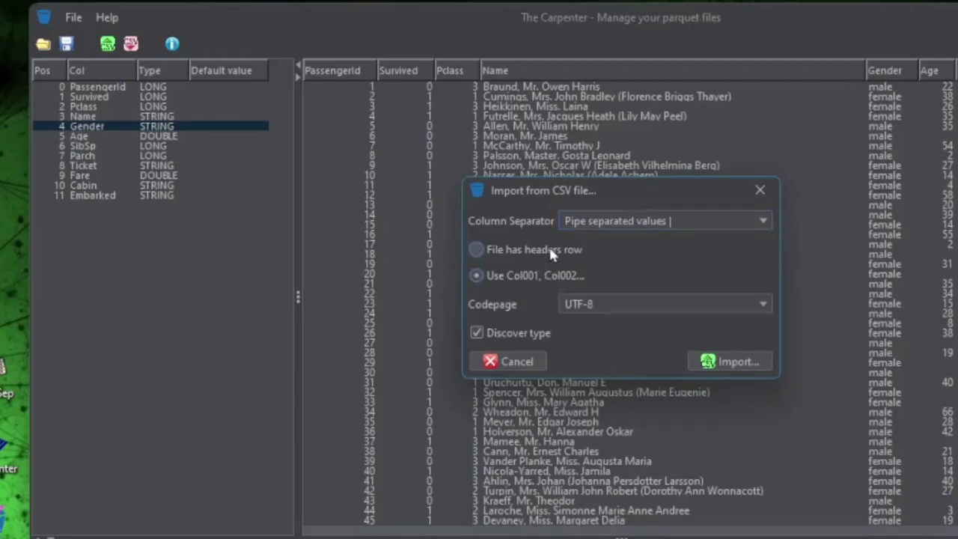
Set the import codepage to UTF-8 and keep type discovery enabled.
{"action": "left_click", "coordinate": [621, 303]}
{"action": "scroll", "coordinate": [748, 374], "scroll_direction": "down", "scroll_amount": 3}
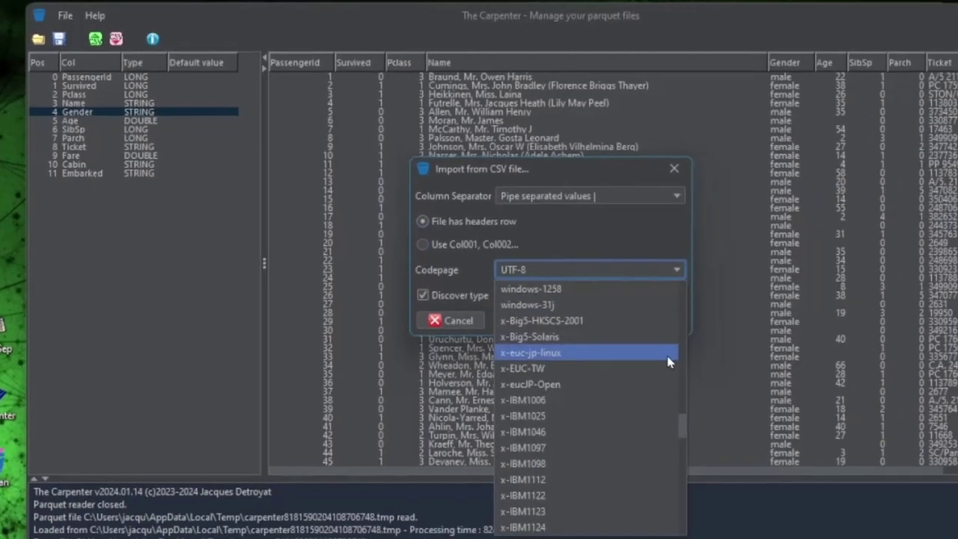
{"action": "scroll", "coordinate": [668, 362], "scroll_direction": "down", "scroll_amount": 2}
{"action": "scroll", "coordinate": [669, 363], "scroll_direction": "up", "scroll_amount": 6}
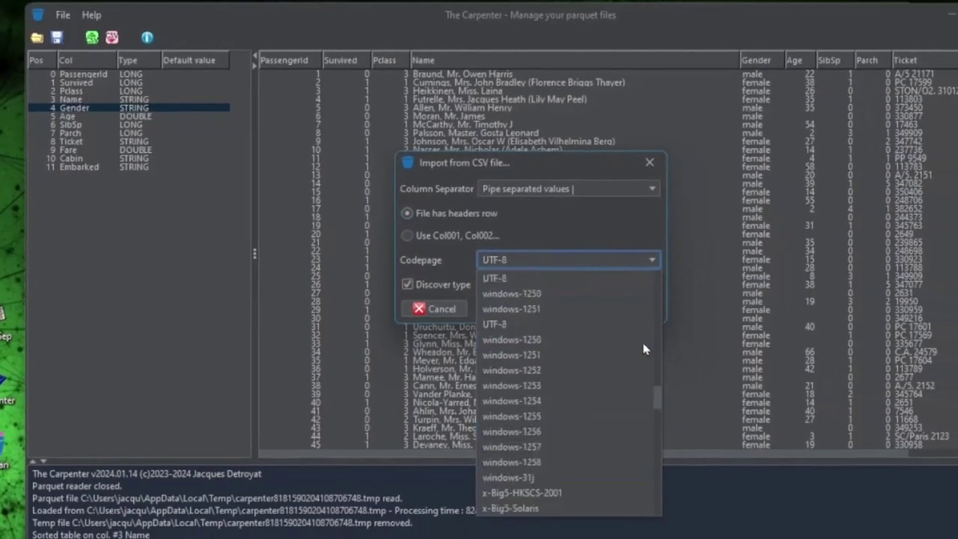
{"action": "left_click", "coordinate": [488, 324]}
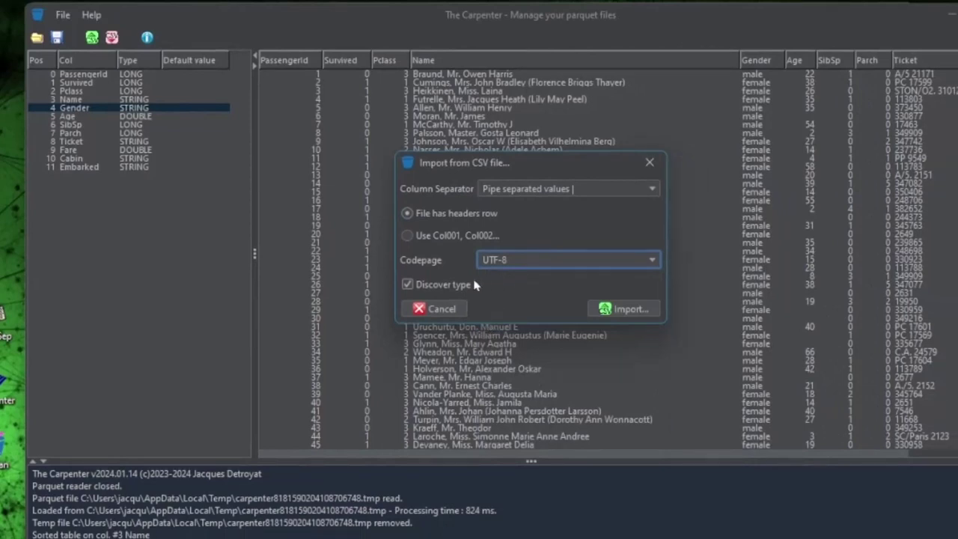
{"action": "left_click", "coordinate": [453, 284]}
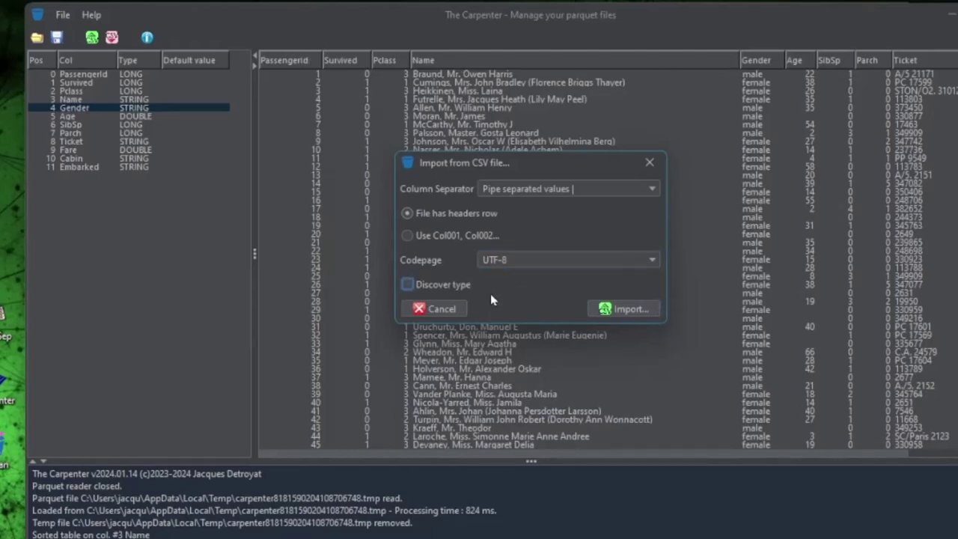
{"action": "left_click", "coordinate": [455, 284]}
Import the file cars.txt from the s3man folder.
{"action": "left_click", "coordinate": [648, 312]}
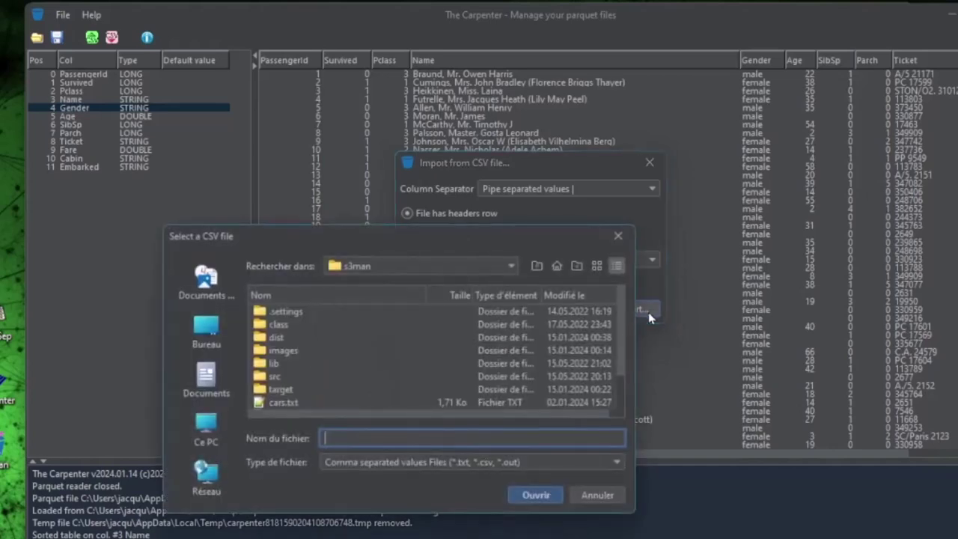
{"action": "scroll", "coordinate": [310, 385], "scroll_direction": "down", "scroll_amount": 1}
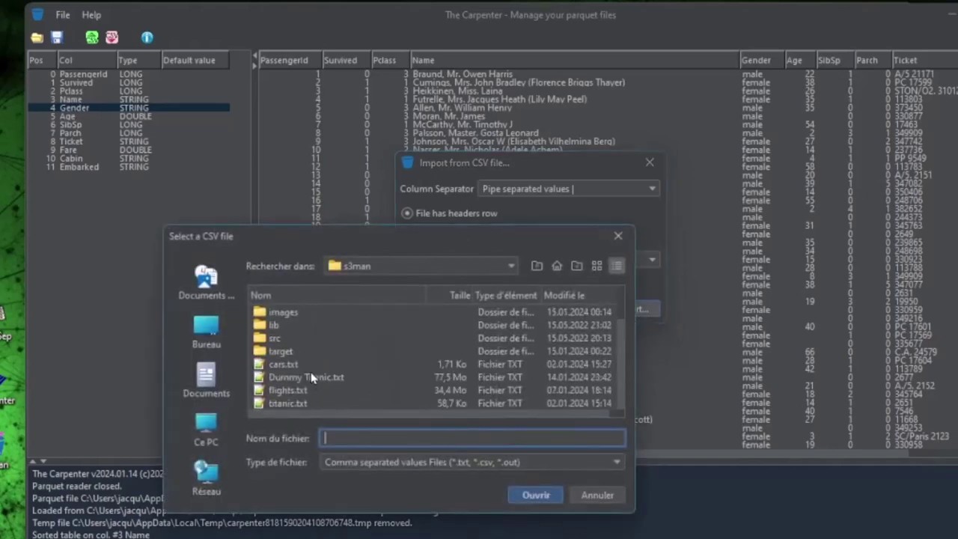
{"action": "left_click", "coordinate": [280, 365]}
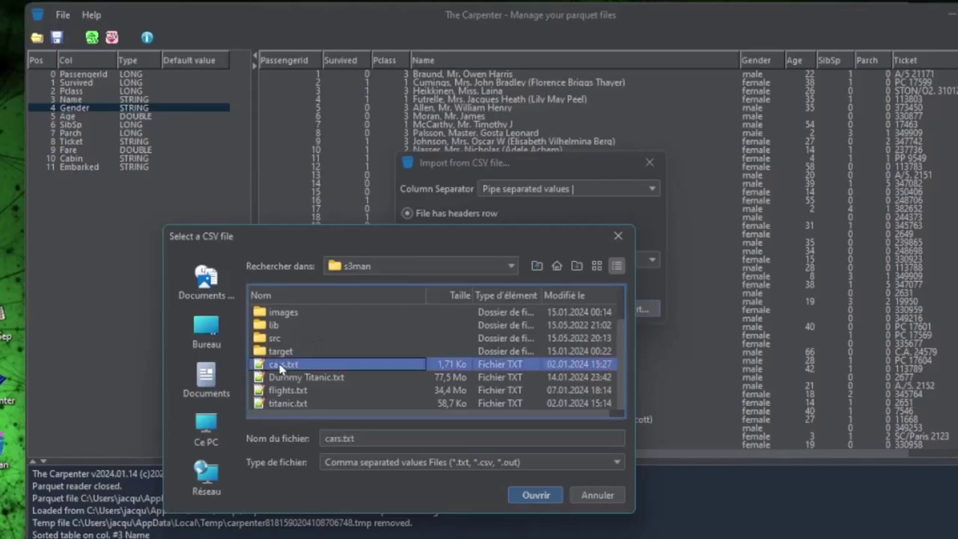
{"action": "left_click", "coordinate": [542, 498]}
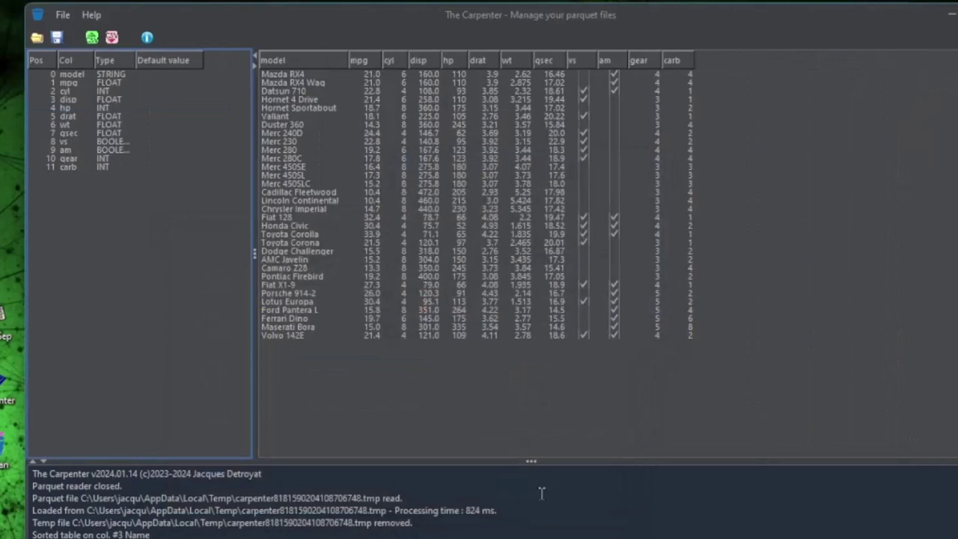
Examine the imported car rows and the column types, widening the Type column to read the full type names.
{"action": "left_click_drag", "start_coordinate": [304, 74], "coordinate": [314, 264]}
{"action": "left_click", "coordinate": [312, 277]}
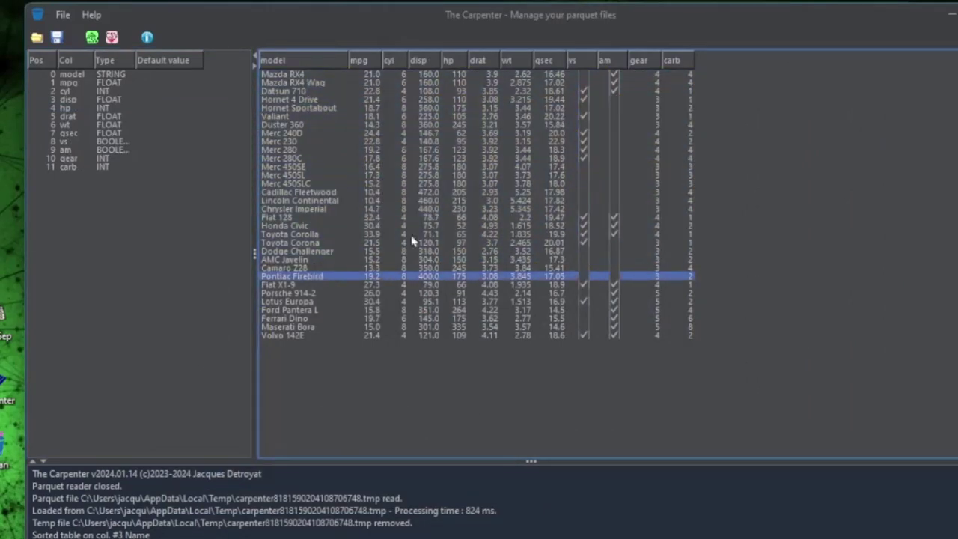
{"action": "left_click", "coordinate": [113, 99]}
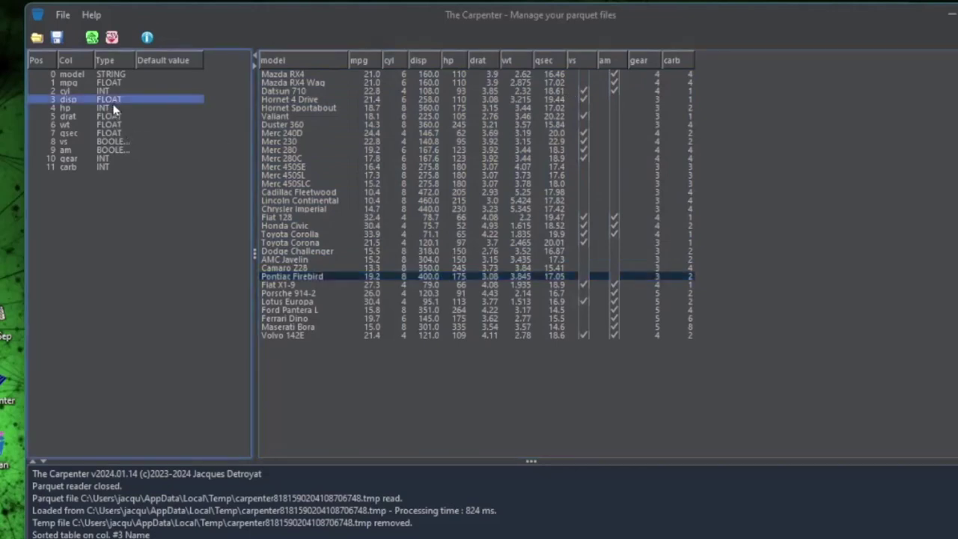
{"action": "left_click", "coordinate": [116, 134]}
{"action": "left_click", "coordinate": [119, 150]}
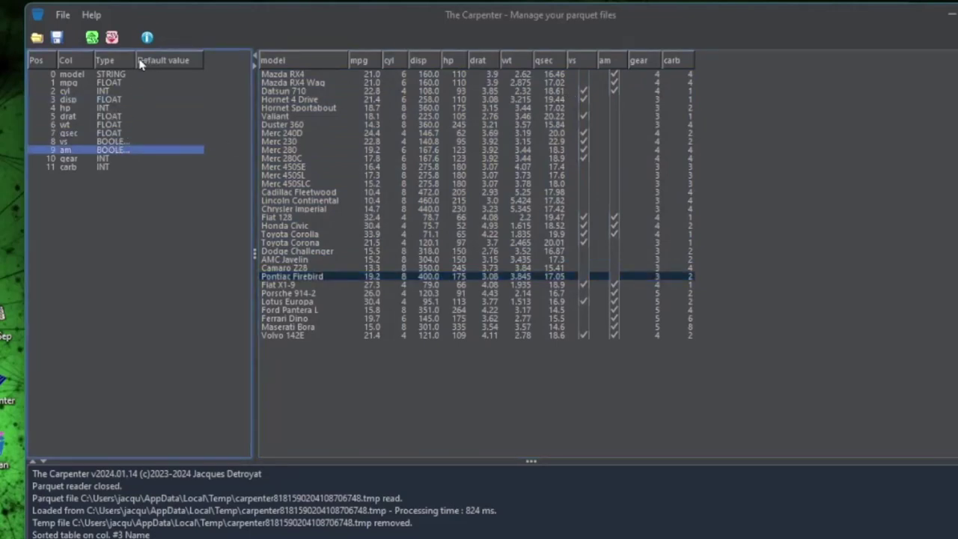
{"action": "left_click_drag", "start_coordinate": [137, 60], "coordinate": [155, 60]}
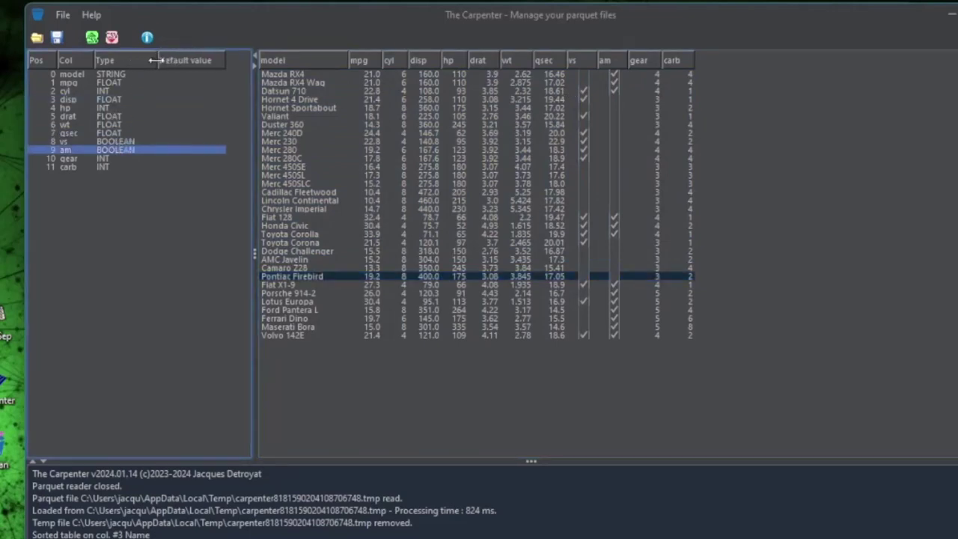
Save the imported table as a new Parquet file named cars.parquet.
{"action": "left_click", "coordinate": [56, 37]}
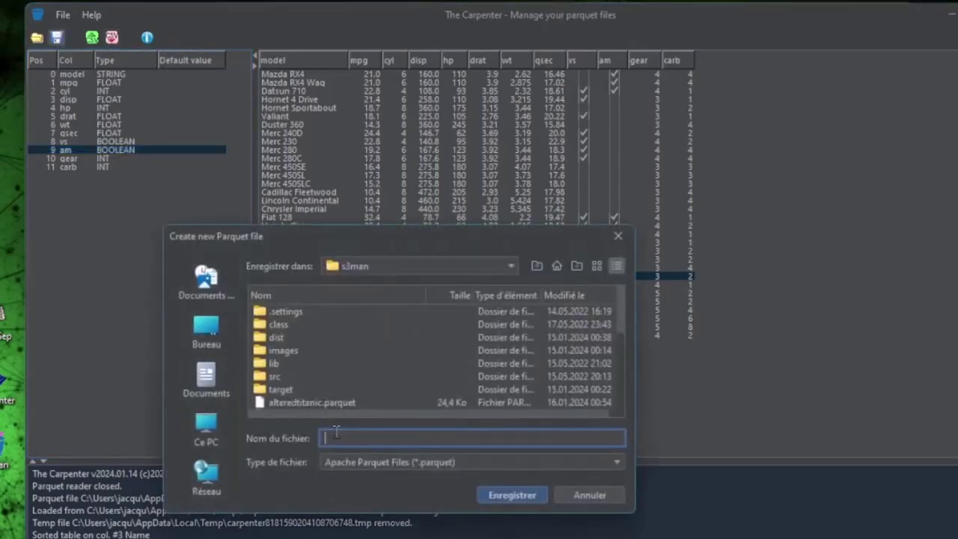
{"action": "type", "text": "cars.parquet"}
{"action": "key", "text": "Return"}
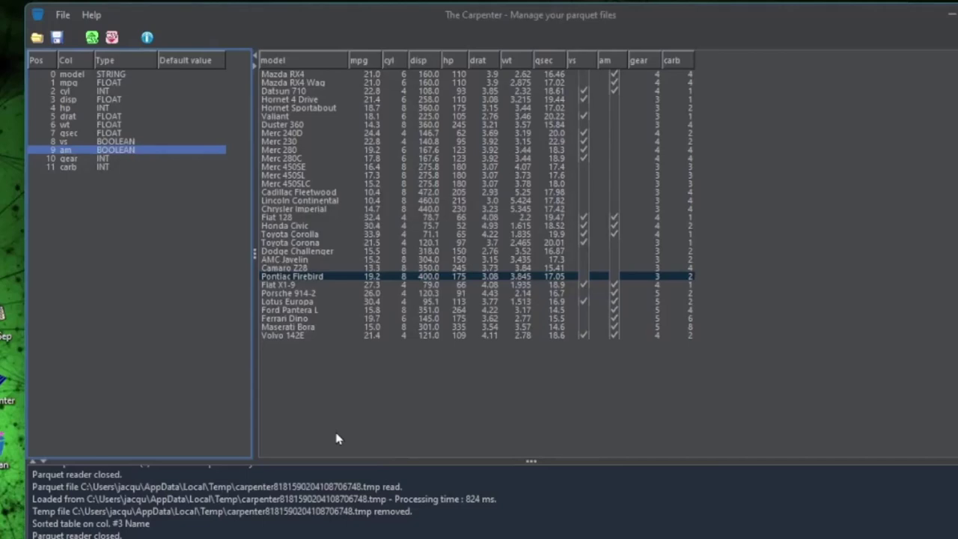
View the metadata of the wt column and cancel it without changes.
{"action": "double_click", "coordinate": [105, 124]}
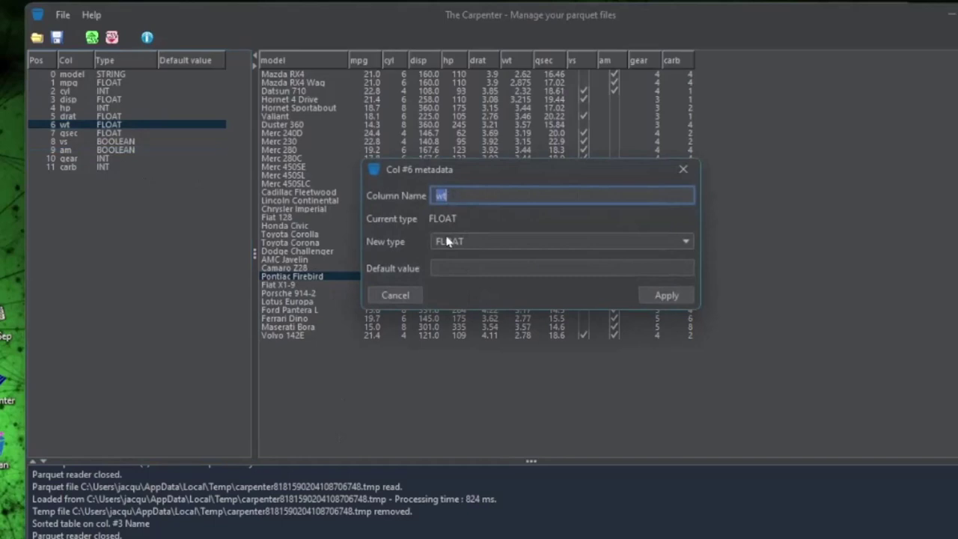
{"action": "left_click", "coordinate": [387, 297]}
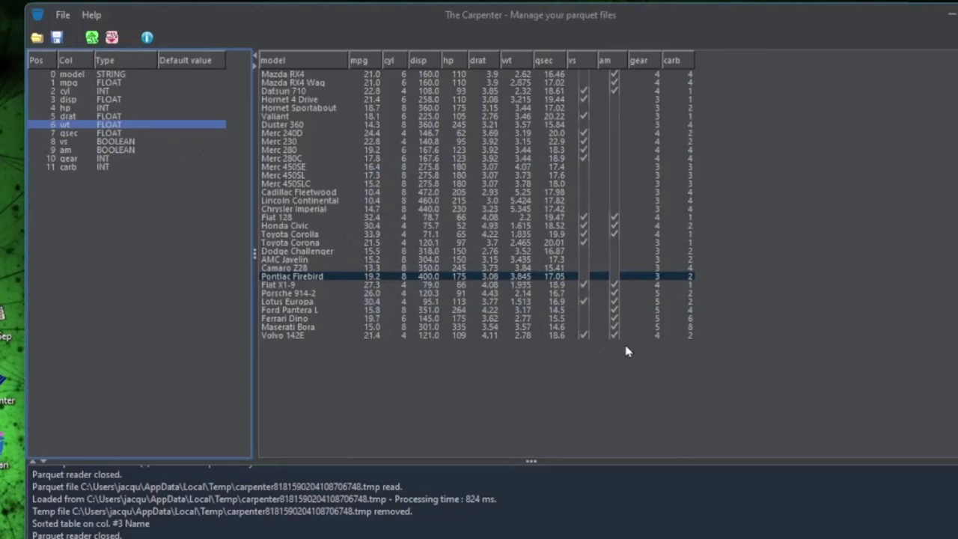
Review the cars table's export options, including Html or Xls file output and the clipboard separators, and leave without exporting.
{"action": "left_click", "coordinate": [111, 38]}
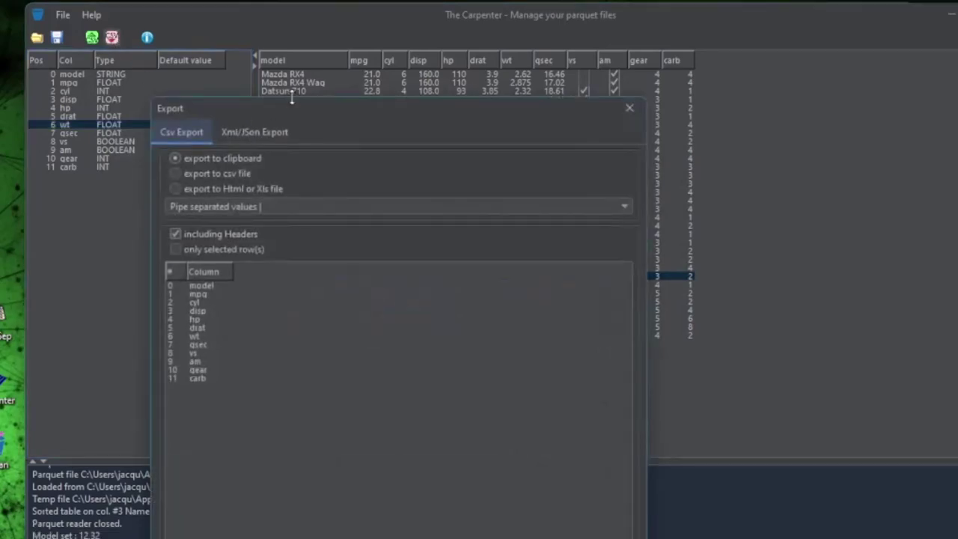
{"action": "left_click_drag", "start_coordinate": [292, 101], "coordinate": [282, 30]}
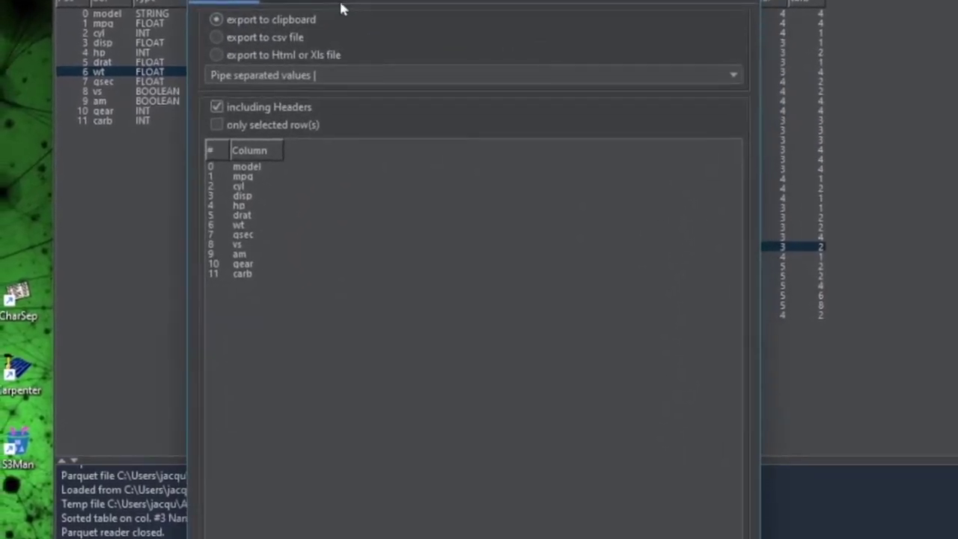
{"action": "left_click", "coordinate": [272, 52]}
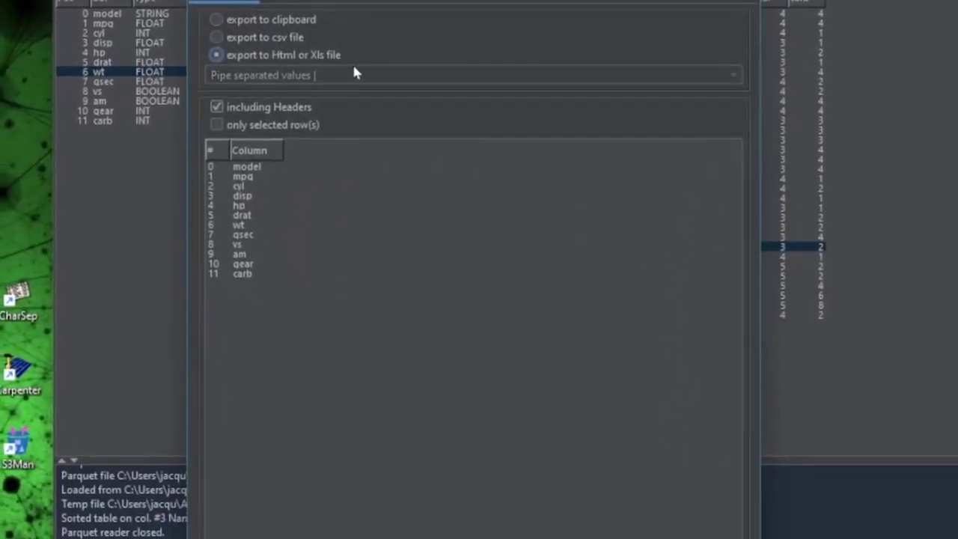
{"action": "left_click", "coordinate": [301, 20]}
{"action": "left_click", "coordinate": [306, 76]}
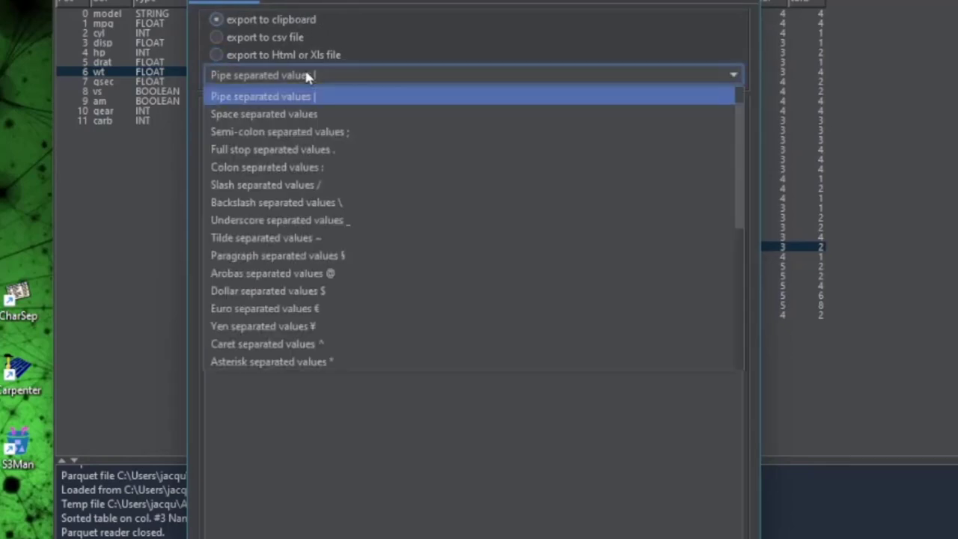
{"action": "left_click", "coordinate": [306, 75]}
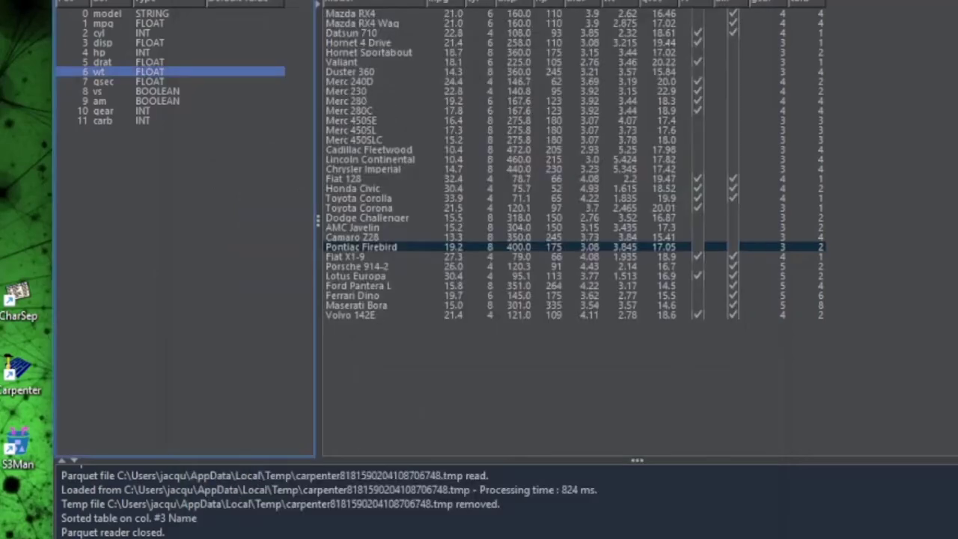
{"action": "left_click", "coordinate": [610, 533]}
View the Parquet file details of the cars table and read through its schema from first to last field.
{"action": "left_click", "coordinate": [135, 55]}
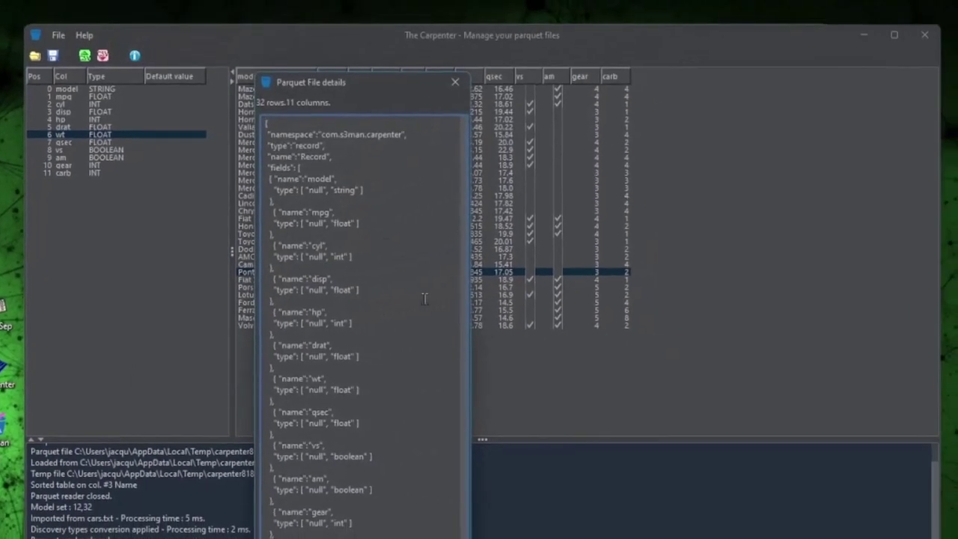
{"action": "scroll", "coordinate": [365, 250], "scroll_direction": "down", "scroll_amount": 1}
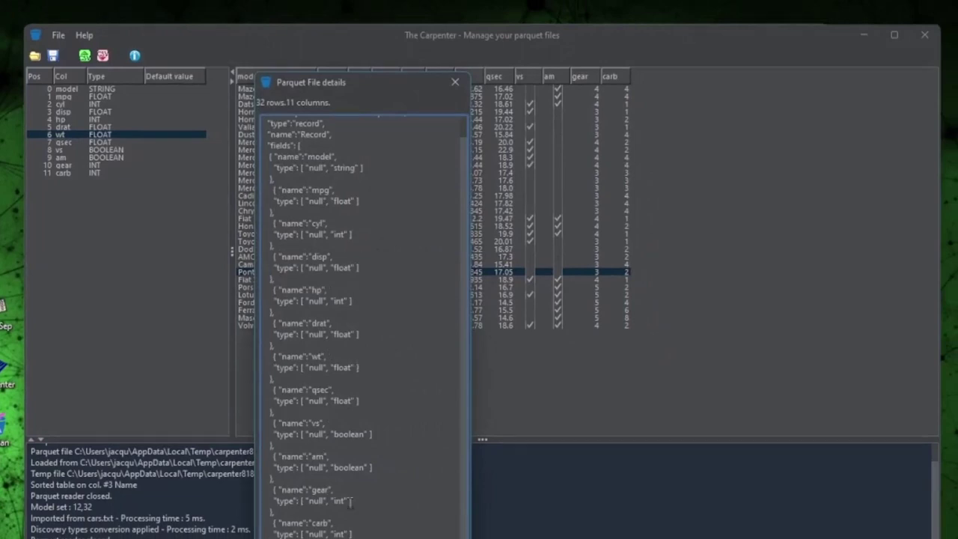
{"action": "left_click_drag", "start_coordinate": [346, 519], "coordinate": [404, 118]}
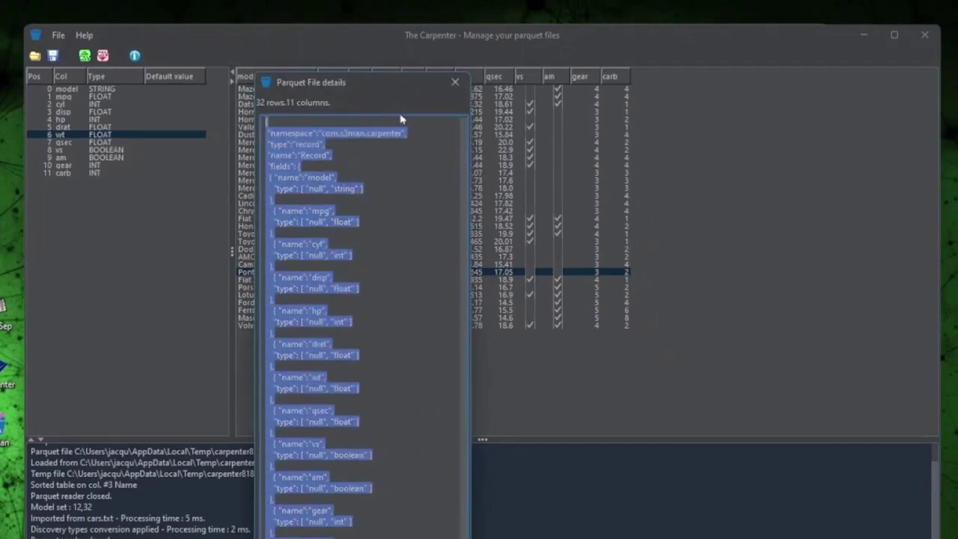
{"action": "key", "text": "Escape"}
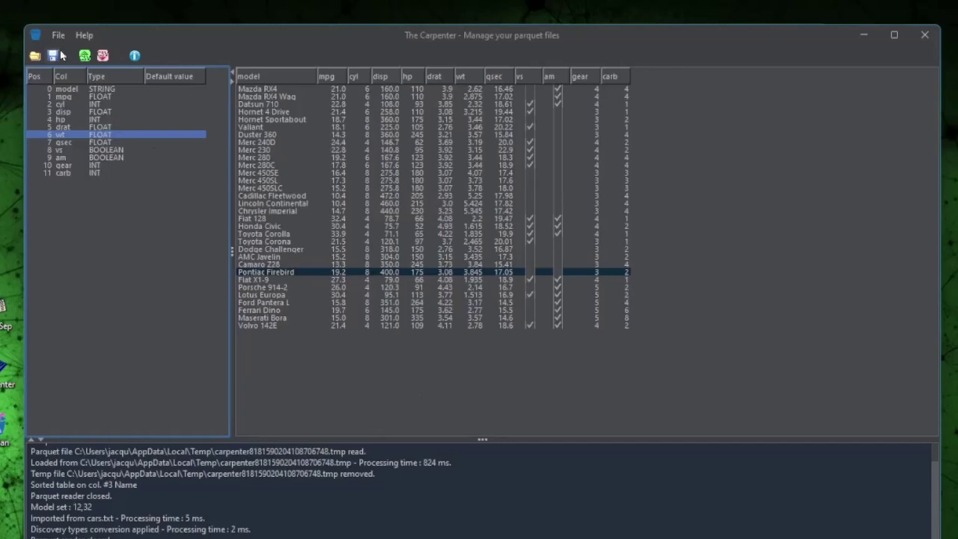
Open the file Titanic.parquet from the s3man folder.
{"action": "left_click", "coordinate": [34, 56]}
{"action": "scroll", "coordinate": [305, 362], "scroll_direction": "down", "scroll_amount": 3}
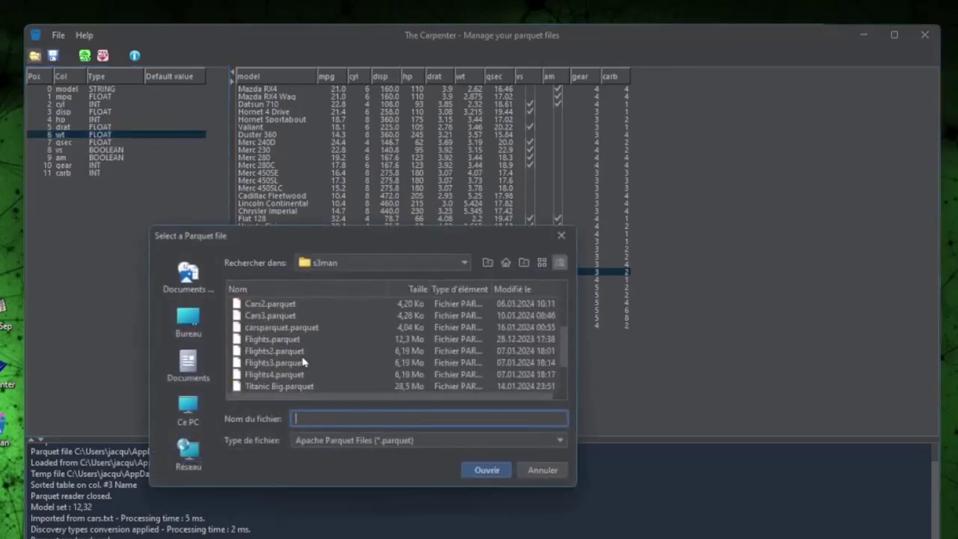
{"action": "scroll", "coordinate": [284, 378], "scroll_direction": "down", "scroll_amount": 1}
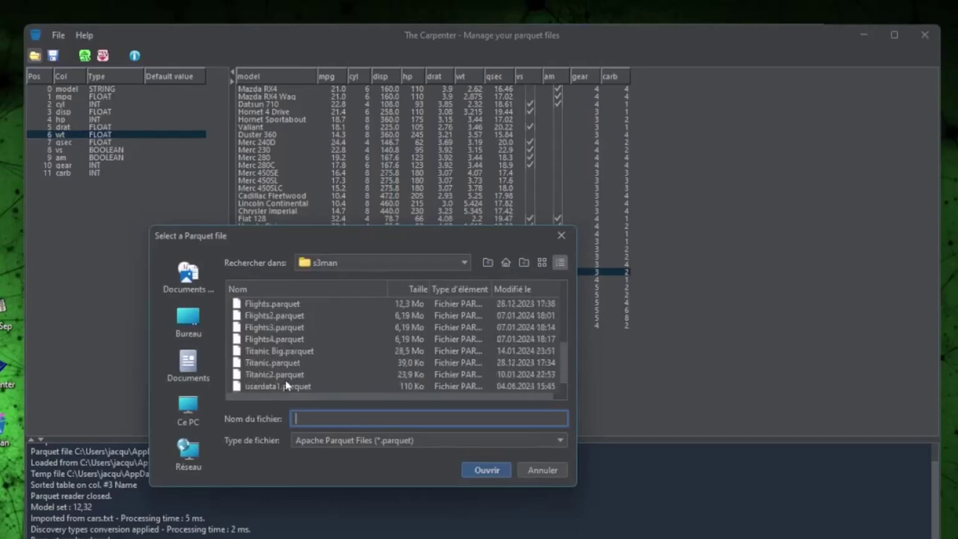
{"action": "double_click", "coordinate": [272, 363]}
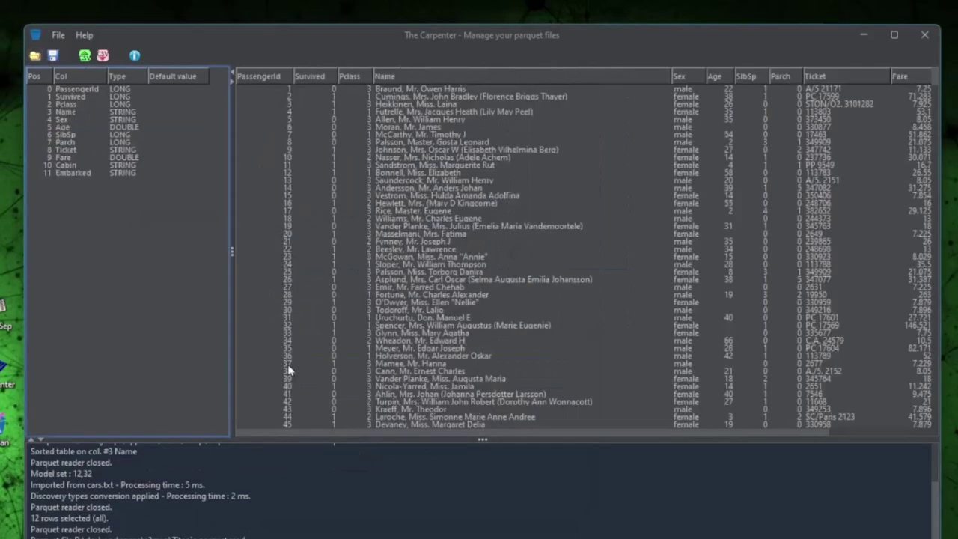
Export the Titanic table to the clipboard as pipe separated values, including headers.
{"action": "right_click", "coordinate": [366, 171]}
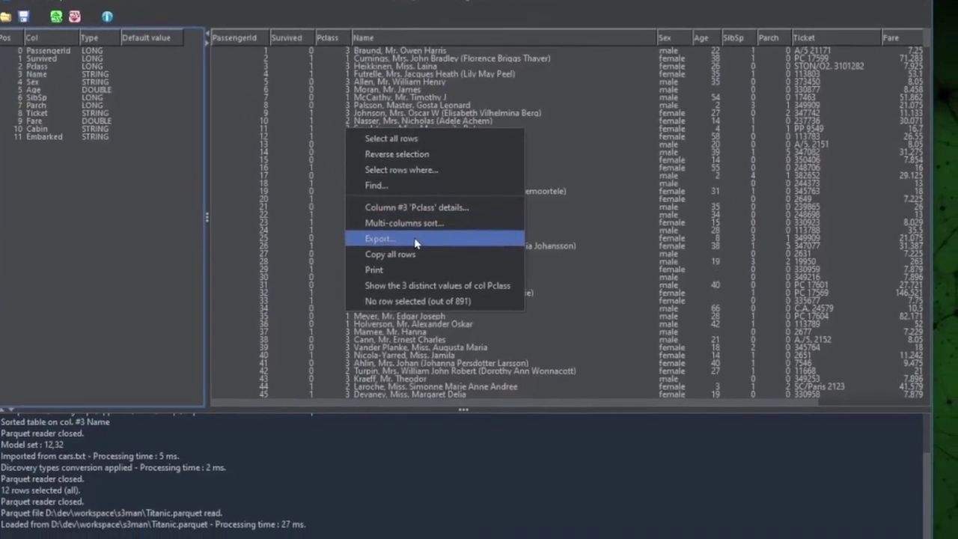
{"action": "left_click", "coordinate": [397, 272]}
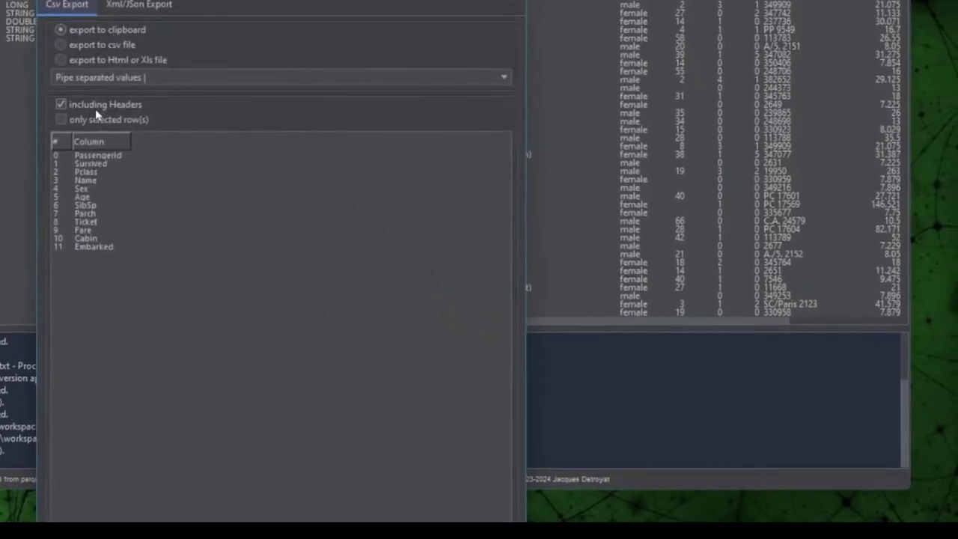
{"action": "key", "text": "Return"}
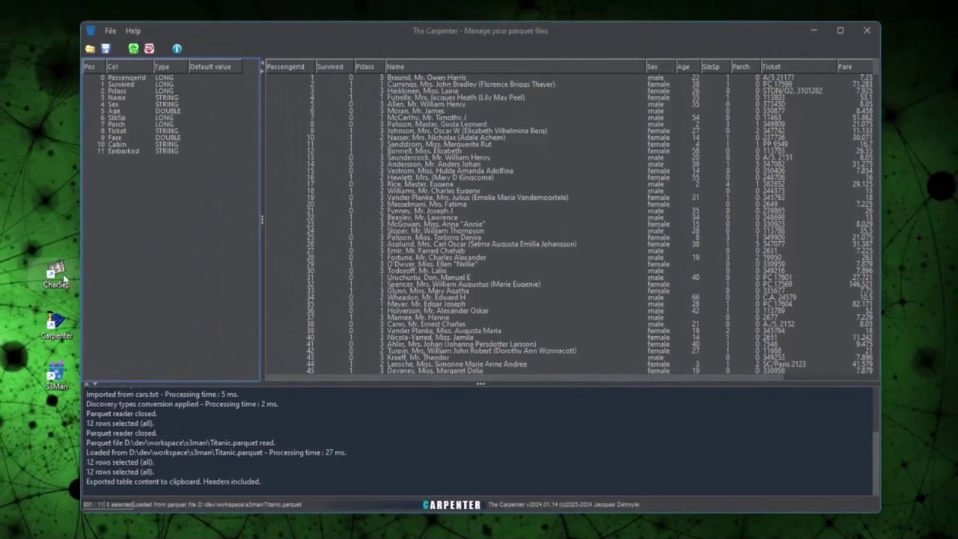
Launch CharSep and load the Titanic table from the clipboard as pipe separated values with the first row as headers.
{"action": "double_click", "coordinate": [57, 274]}
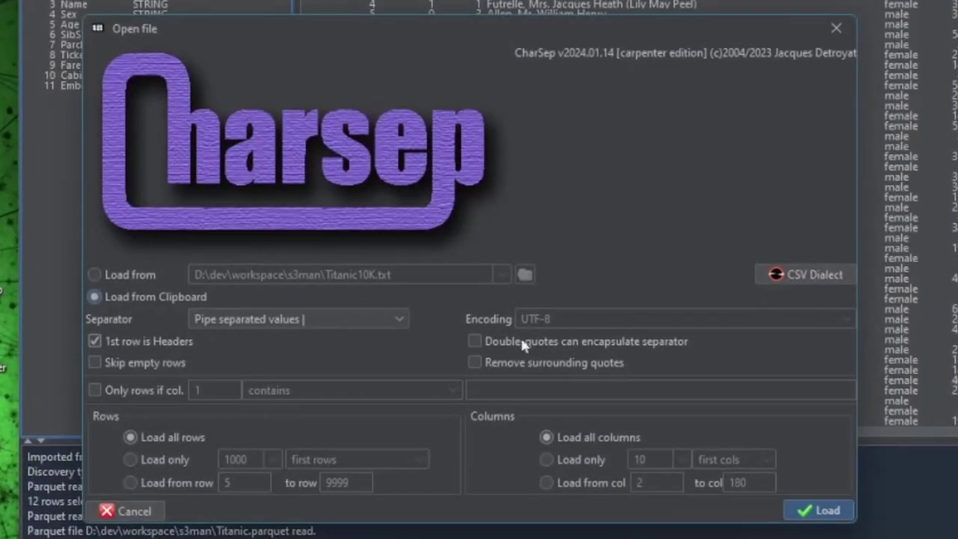
{"action": "left_click", "coordinate": [823, 510]}
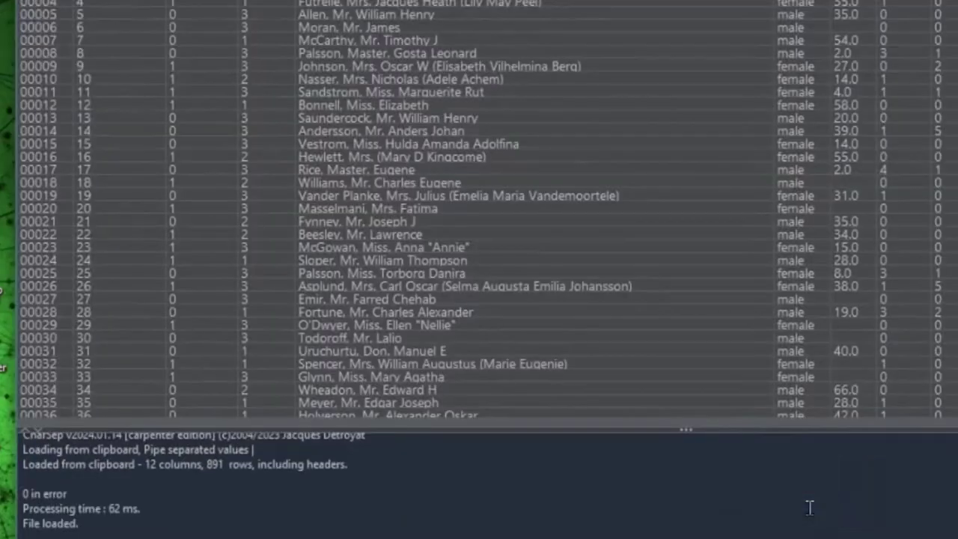
{"action": "left_click_drag", "start_coordinate": [454, 73], "coordinate": [457, 236]}
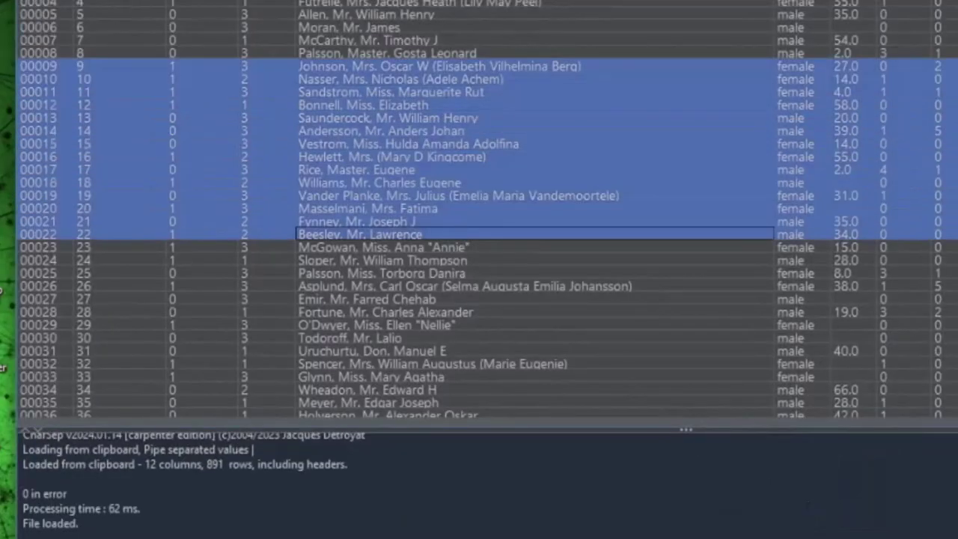
Set up a random grid based on the loaded table and make PassengerId an auto-increment integer starting from 1.
{"action": "left_click", "coordinate": [56, 0]}
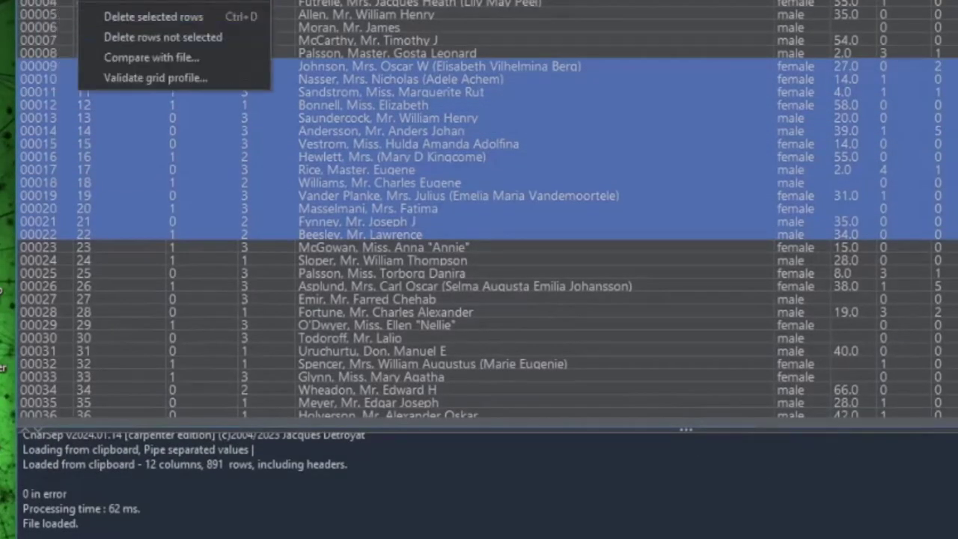
{"action": "left_click", "coordinate": [81, 51]}
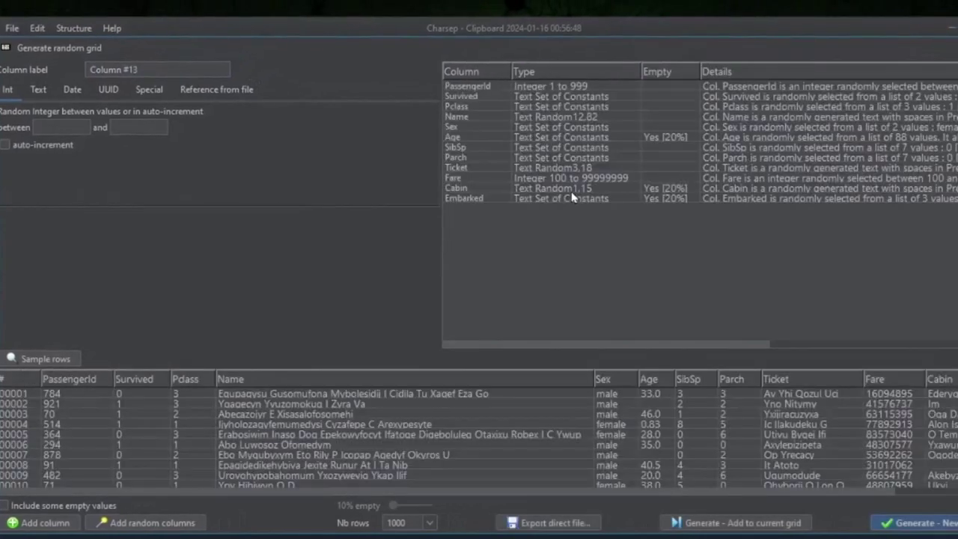
{"action": "left_click", "coordinate": [500, 89]}
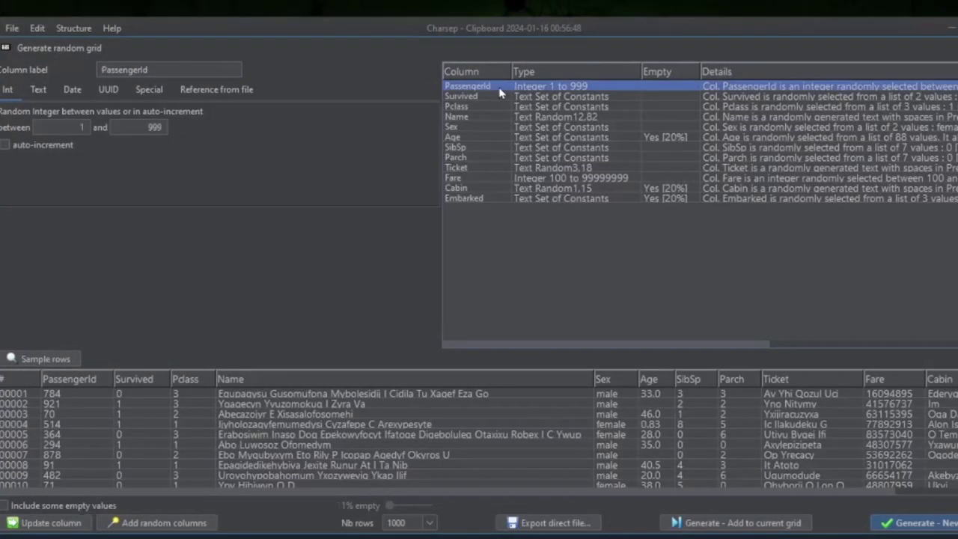
{"action": "left_click", "coordinate": [4, 145]}
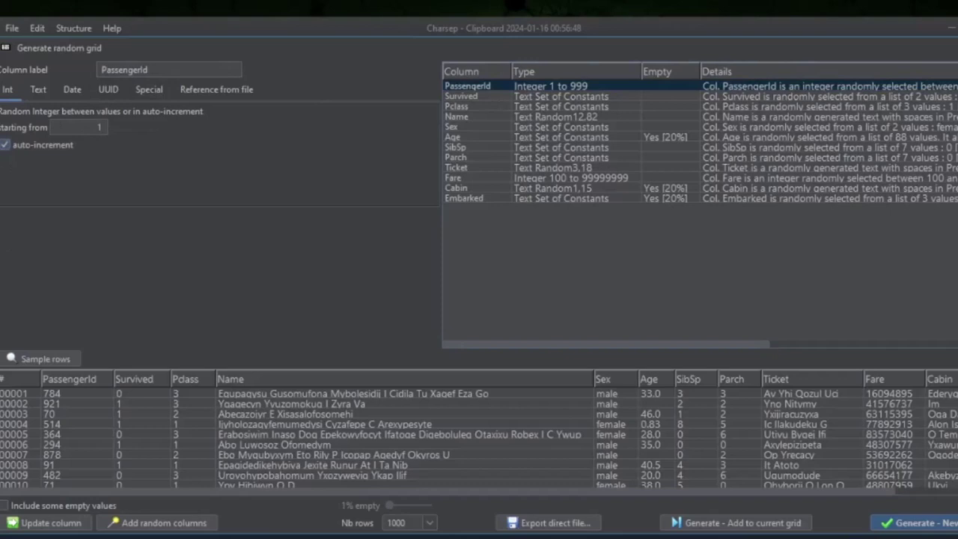
{"action": "left_click", "coordinate": [7, 524]}
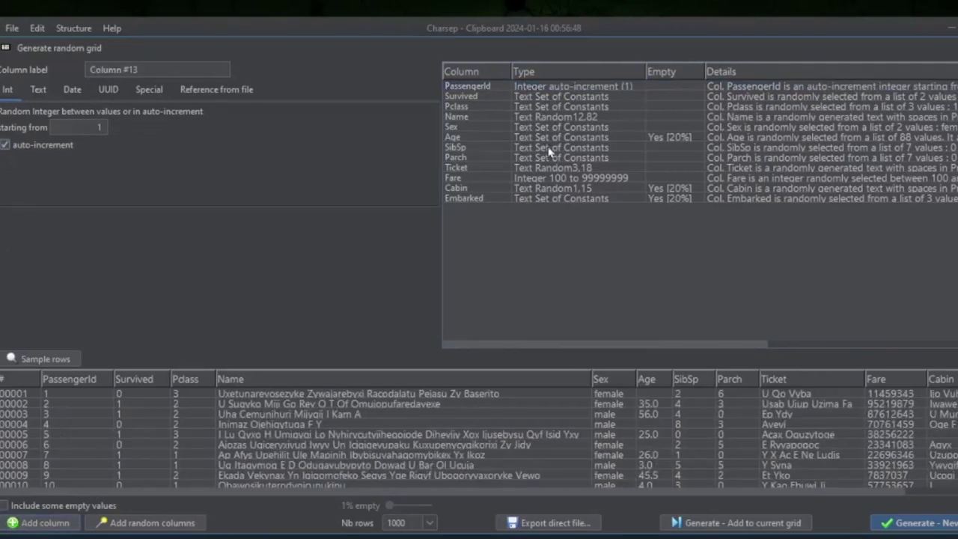
Change the Name column's random text type to "Lastname, Title Firstname" and update the column.
{"action": "left_click", "coordinate": [571, 117]}
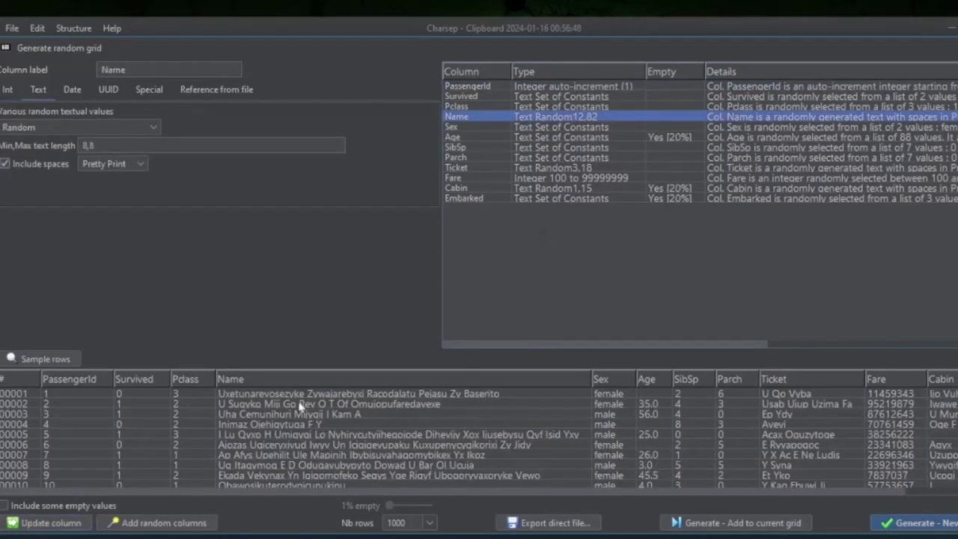
{"action": "left_click", "coordinate": [89, 129]}
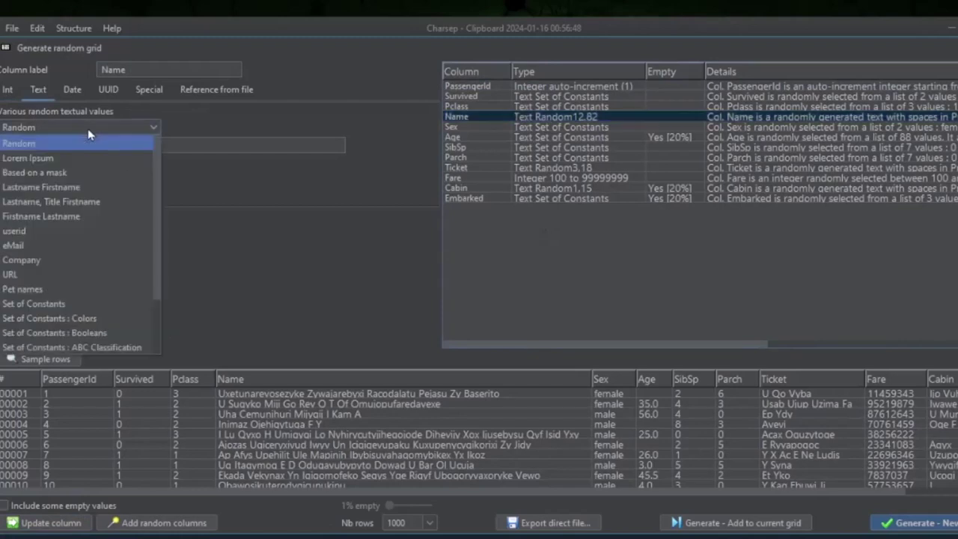
{"action": "left_click", "coordinate": [89, 202]}
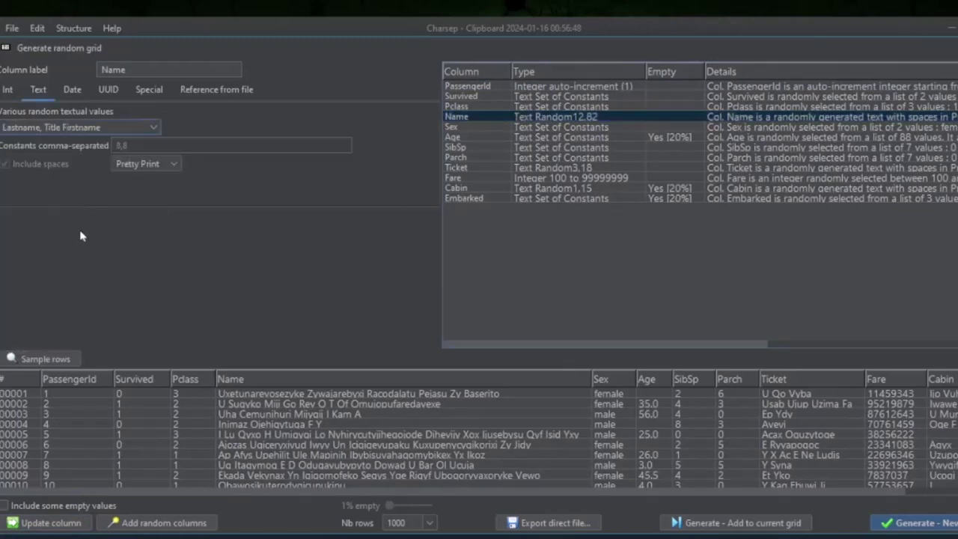
{"action": "left_click", "coordinate": [21, 528]}
Examine the sample names and regenerate the sample rows twice to compare other random values.
{"action": "left_click_drag", "start_coordinate": [280, 393], "coordinate": [283, 454]}
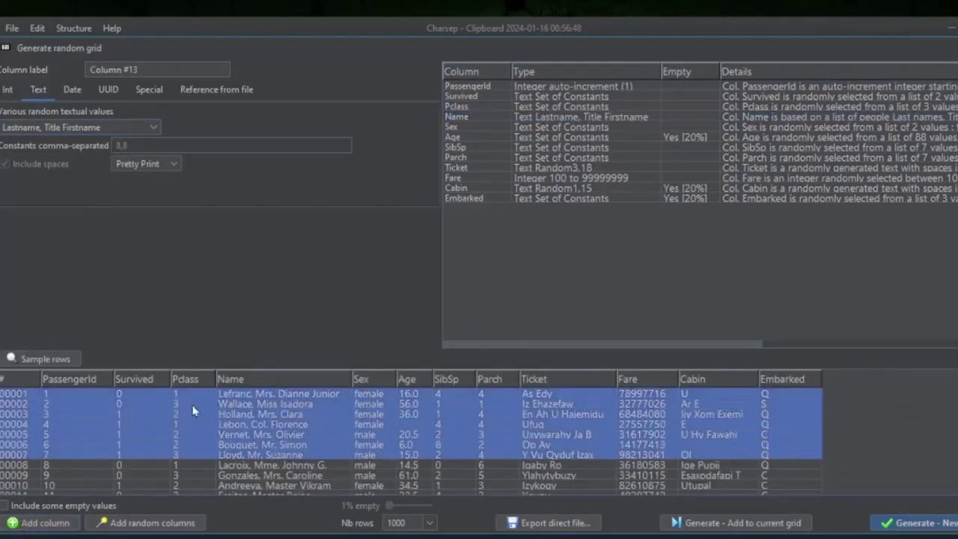
{"action": "left_click", "coordinate": [57, 359]}
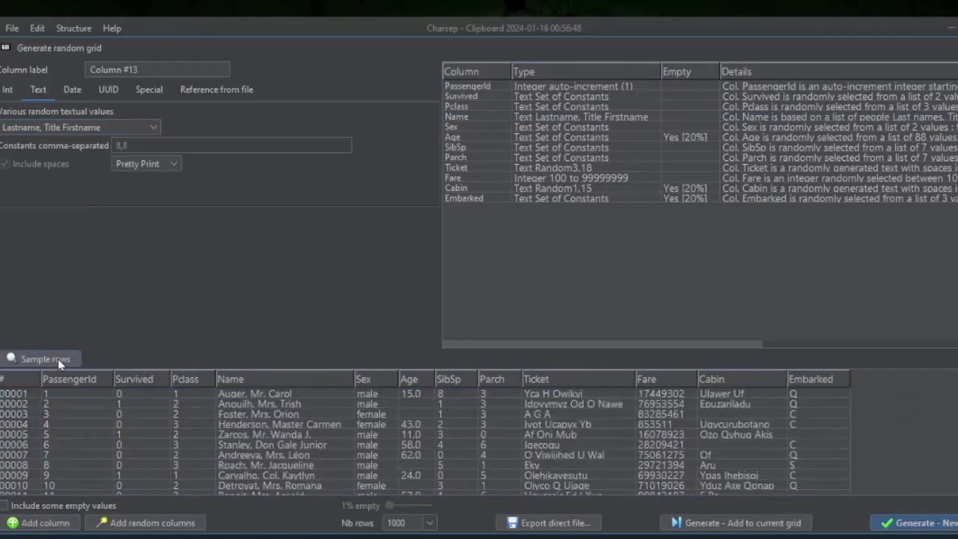
{"action": "left_click", "coordinate": [58, 358]}
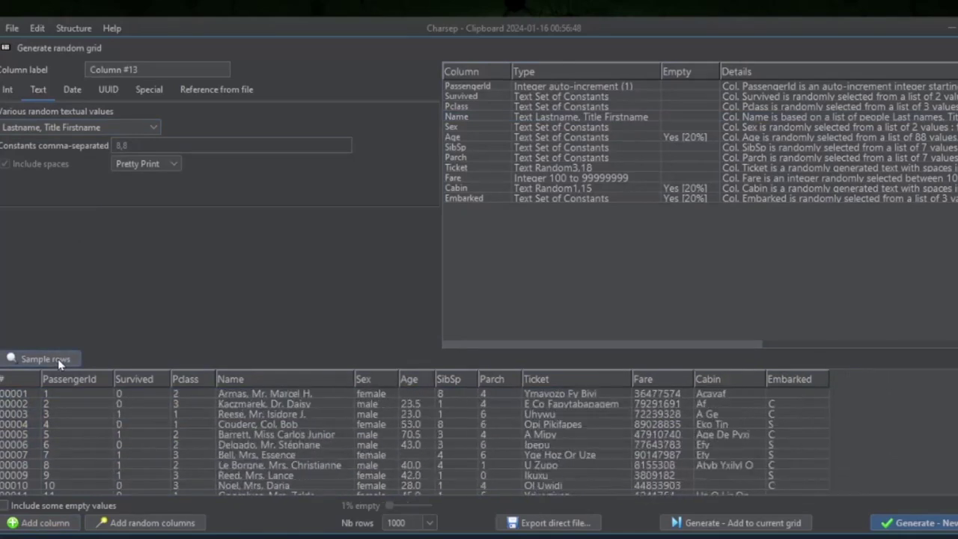
Set the number of rows to 10000 and generate the random data as a new grid.
{"action": "left_click", "coordinate": [432, 524]}
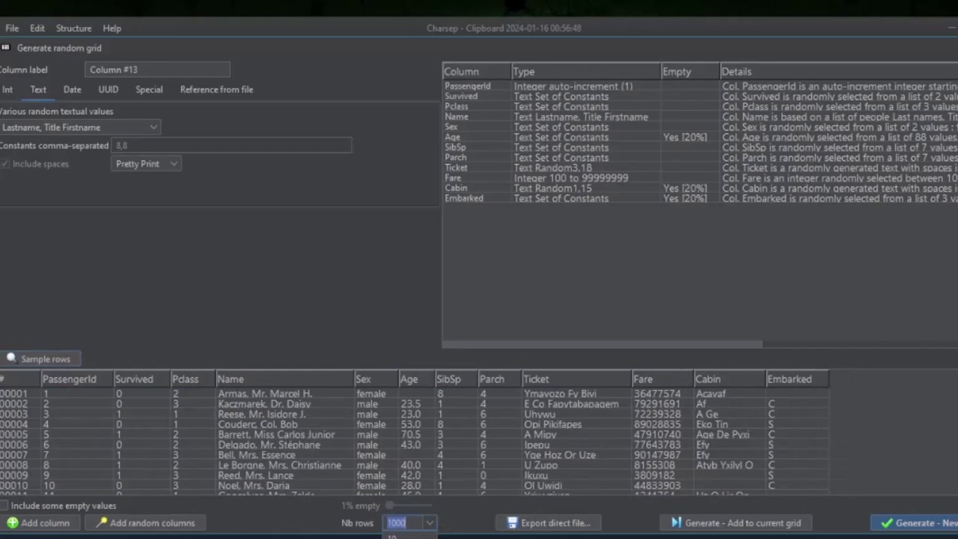
{"action": "type", "text": "10000"}
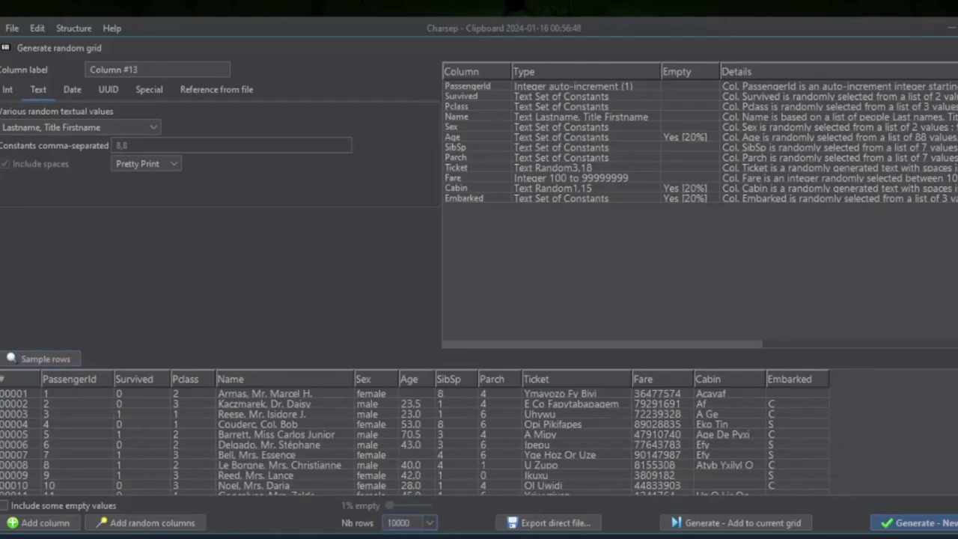
{"action": "left_click", "coordinate": [919, 522]}
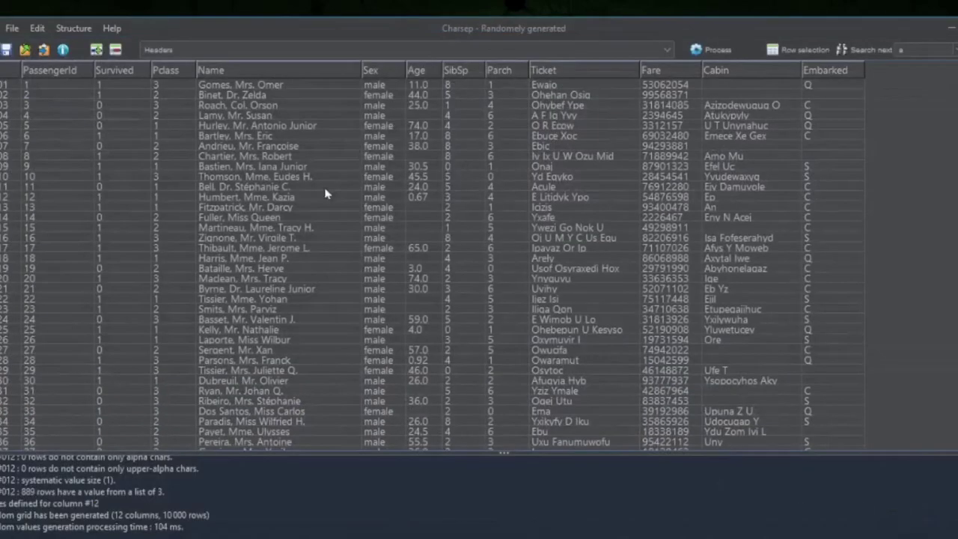
Browse the generated passenger rows down to PassengerId 140 and examine the random names and values.
{"action": "left_click_drag", "start_coordinate": [326, 193], "coordinate": [344, 317]}
{"action": "scroll", "coordinate": [372, 306], "scroll_direction": "down", "scroll_amount": 12}
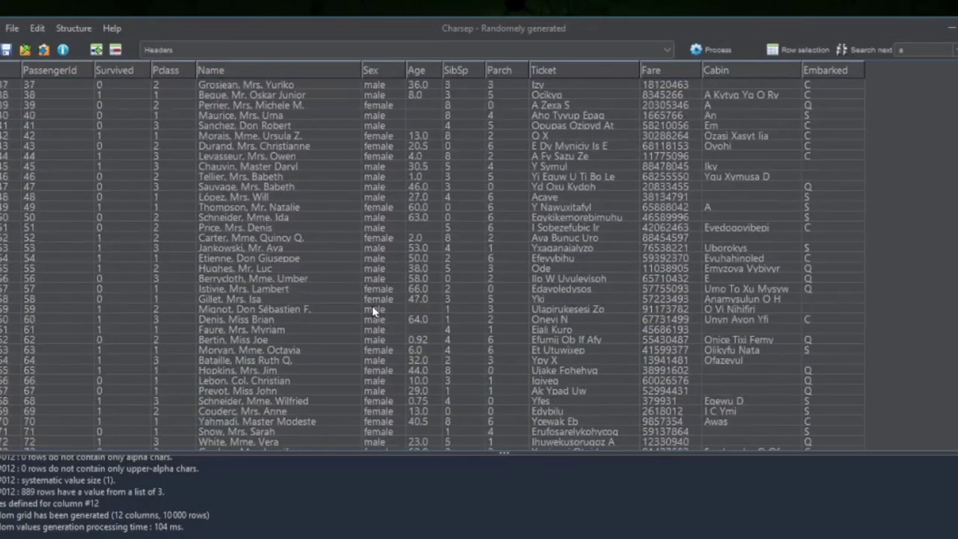
{"action": "scroll", "coordinate": [372, 305], "scroll_direction": "down", "scroll_amount": 20}
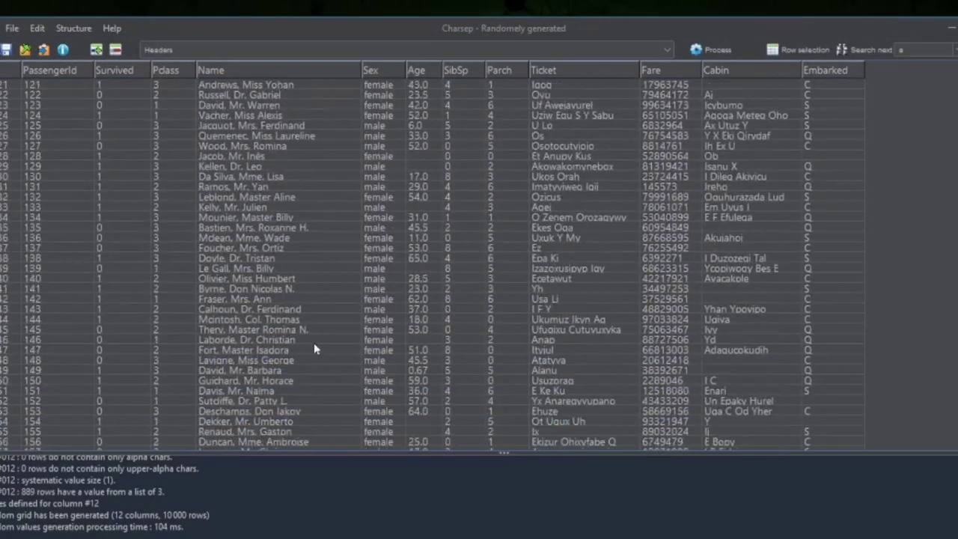
{"action": "left_click", "coordinate": [290, 280]}
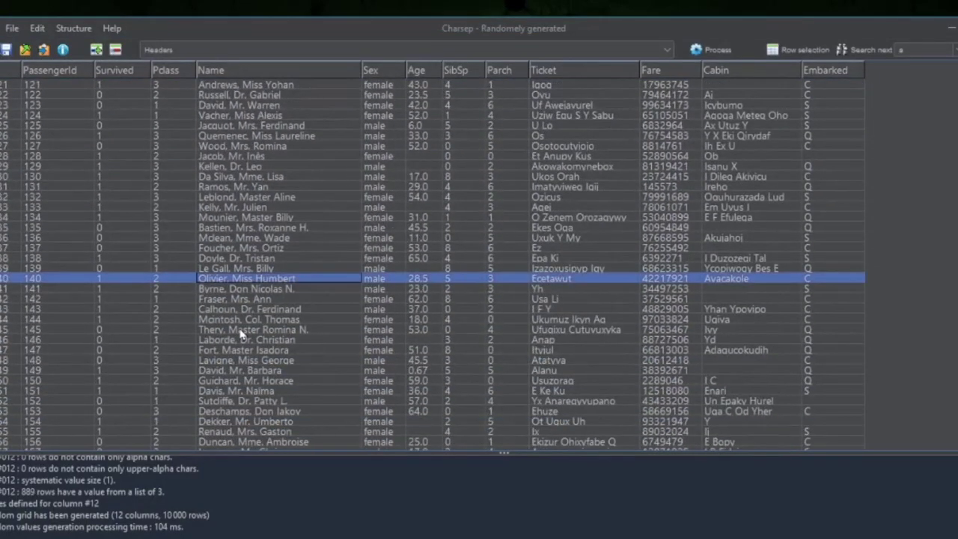
Check the last generated passenger rows and save all rows with headers as the pipe-separated UTF-8 file Titanic10K.txt.
{"action": "key", "text": "ctrl+End"}
{"action": "scroll", "coordinate": [235, 335], "scroll_direction": "up", "scroll_amount": 5}
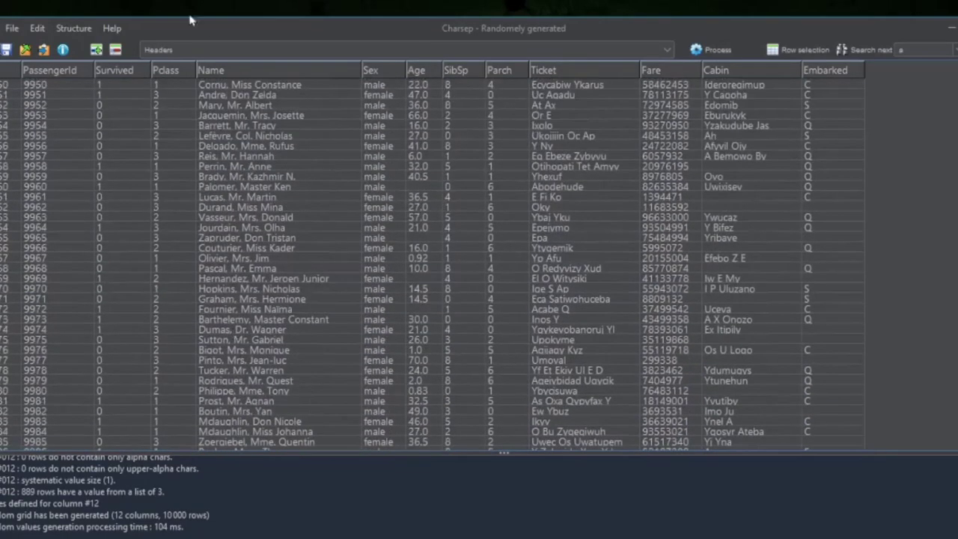
{"action": "left_click", "coordinate": [6, 50]}
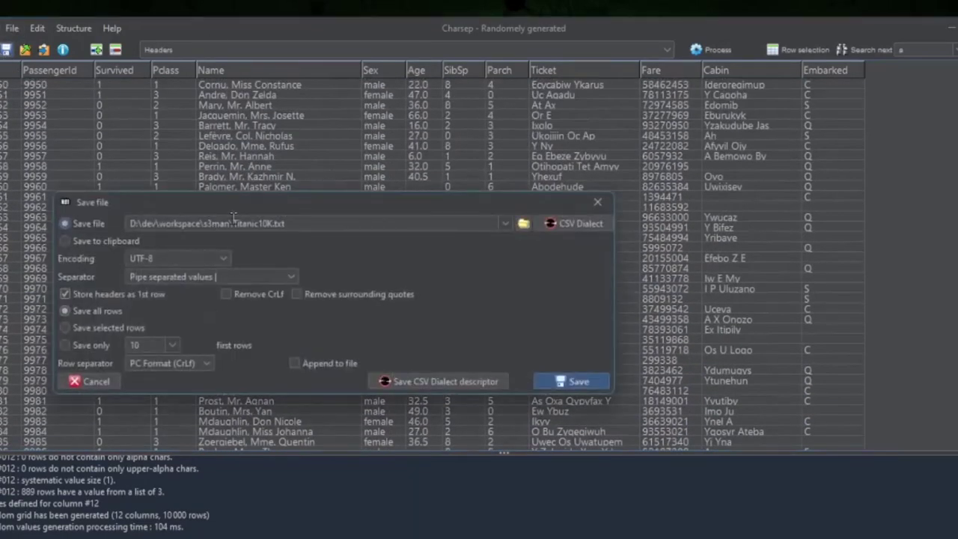
{"action": "left_click", "coordinate": [556, 384]}
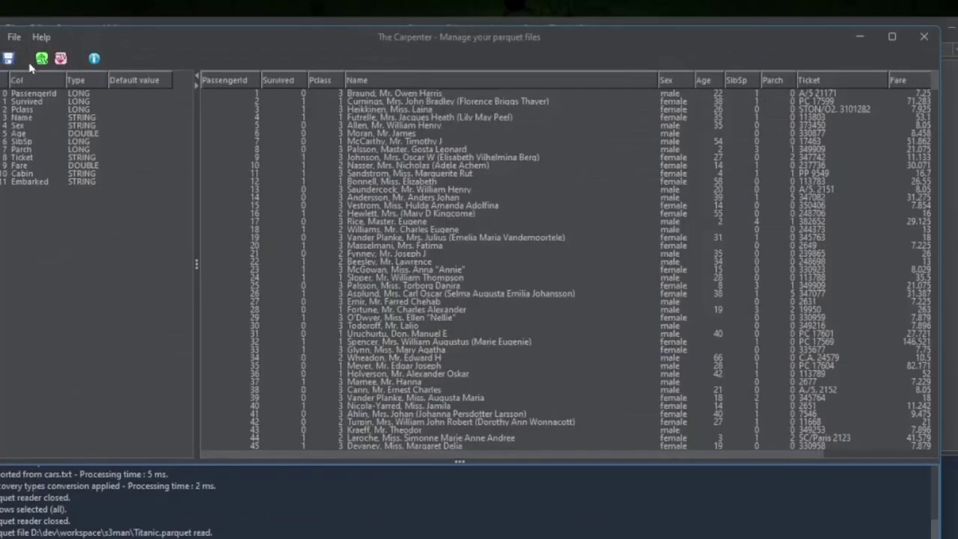
In The Carpenter, import Titanic10K.txt as pipe-separated UTF-8 with a headers row and type discovery, and look through the imported rows.
{"action": "left_click", "coordinate": [42, 60]}
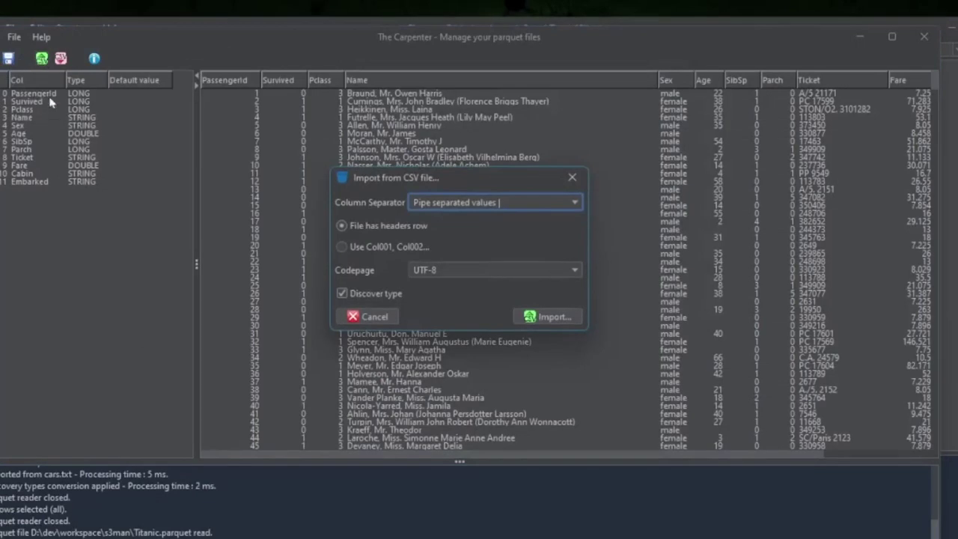
{"action": "left_click", "coordinate": [572, 317]}
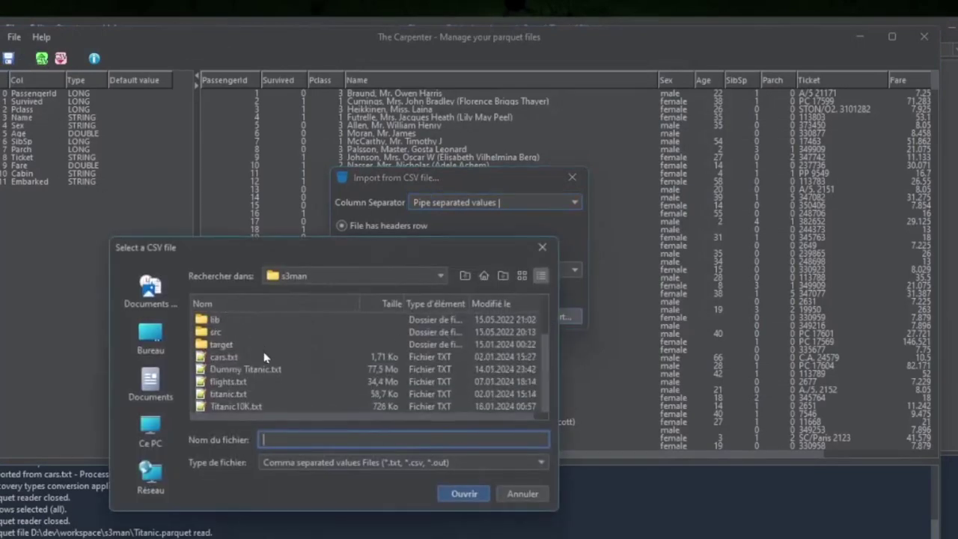
{"action": "double_click", "coordinate": [247, 406]}
{"action": "key", "text": "Return"}
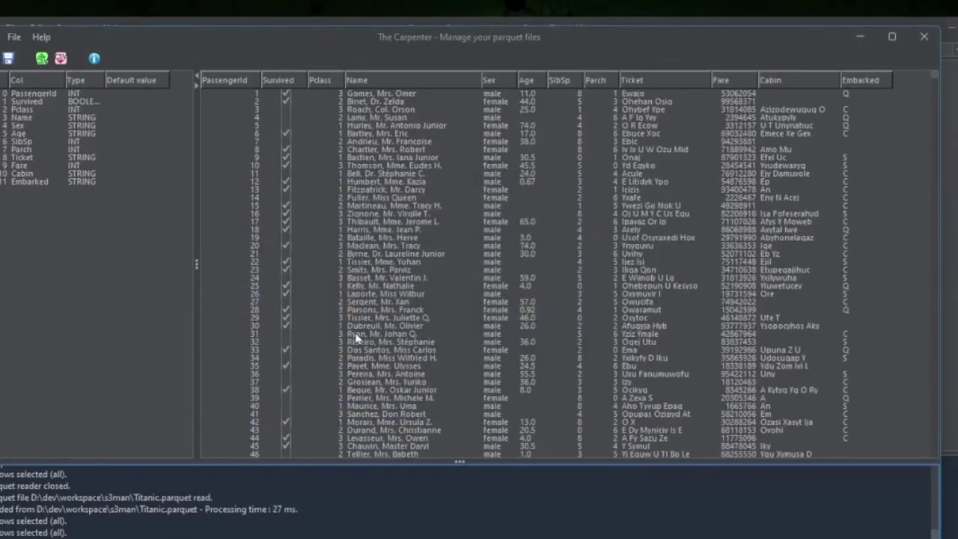
{"action": "left_click_drag", "start_coordinate": [413, 144], "coordinate": [431, 334]}
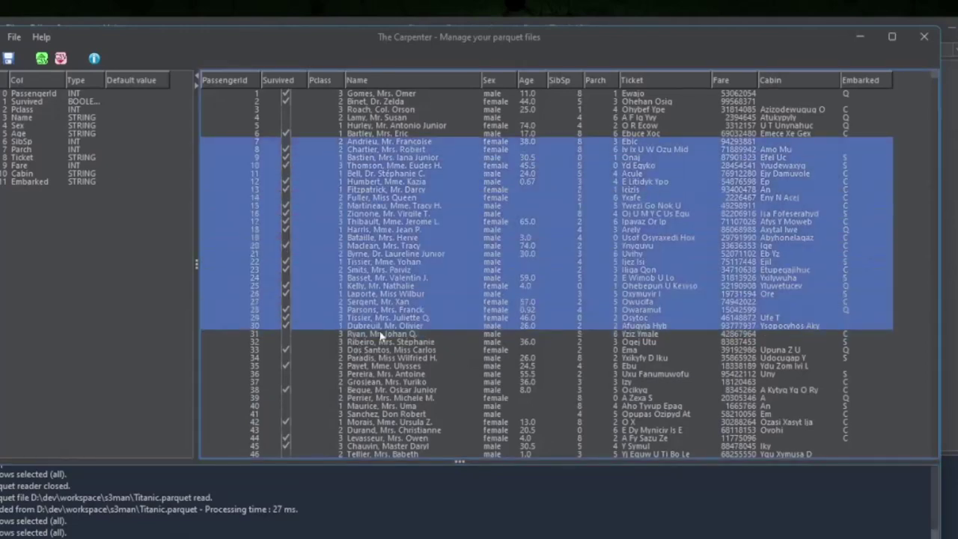
{"action": "left_click", "coordinate": [421, 343]}
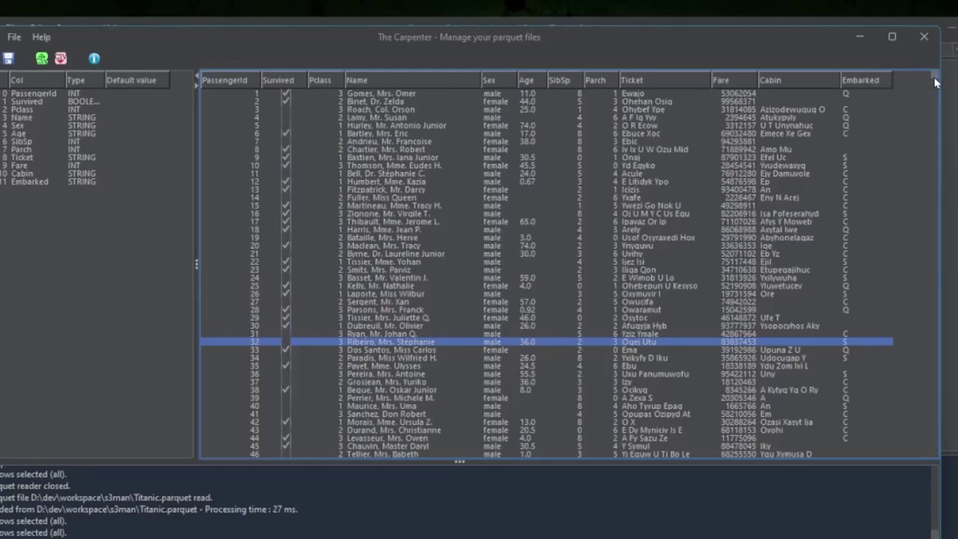
{"action": "left_click_drag", "start_coordinate": [935, 82], "coordinate": [891, 387]}
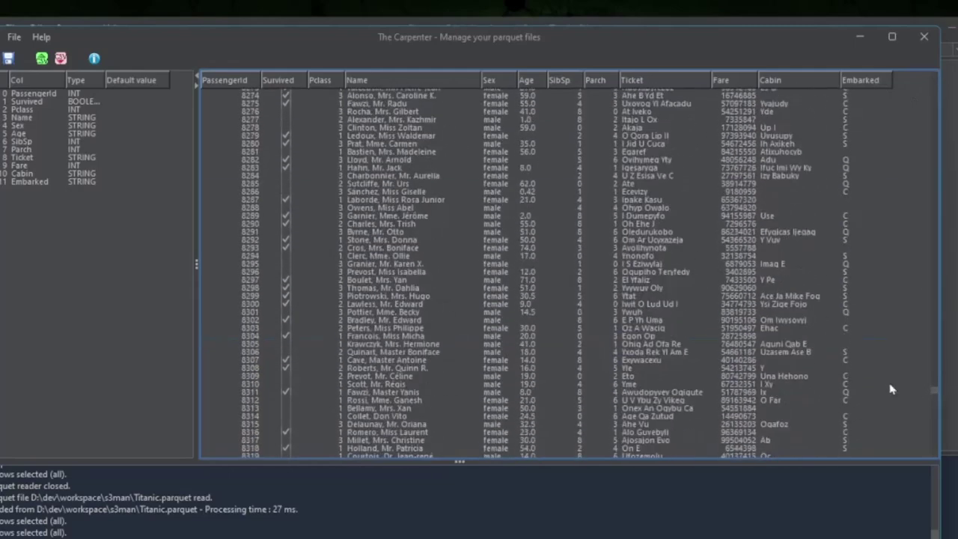
Save the imported passenger table as the new Parquet file titanic10K.parquet in the s3man folder.
{"action": "left_click", "coordinate": [8, 60]}
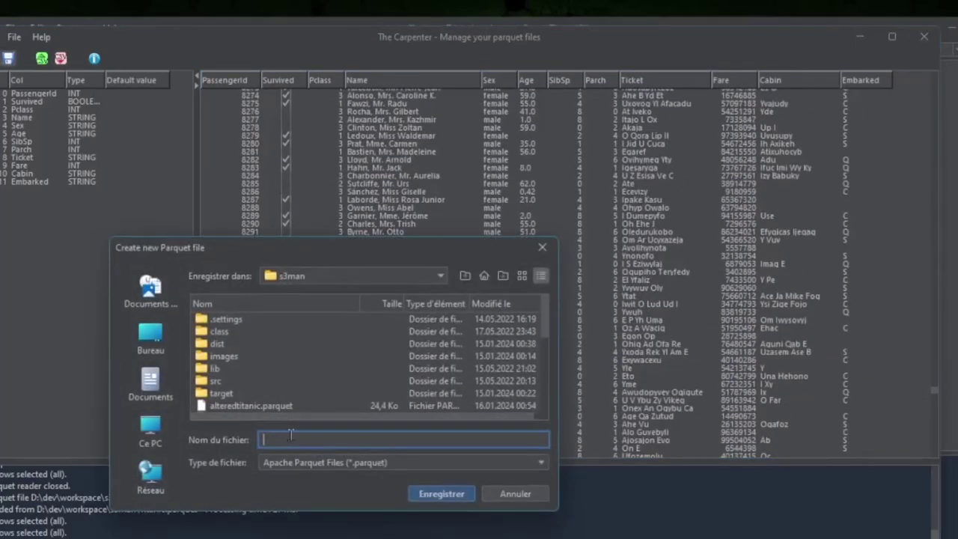
{"action": "type", "text": "titanic10K.parquet"}
{"action": "key", "text": "Return"}
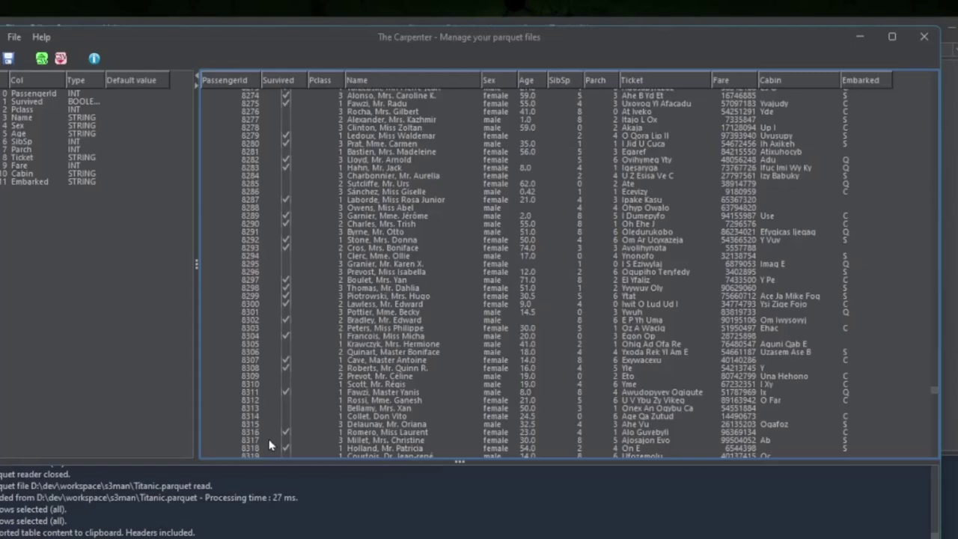
{"action": "scroll", "coordinate": [619, 273], "scroll_direction": "down", "scroll_amount": 15}
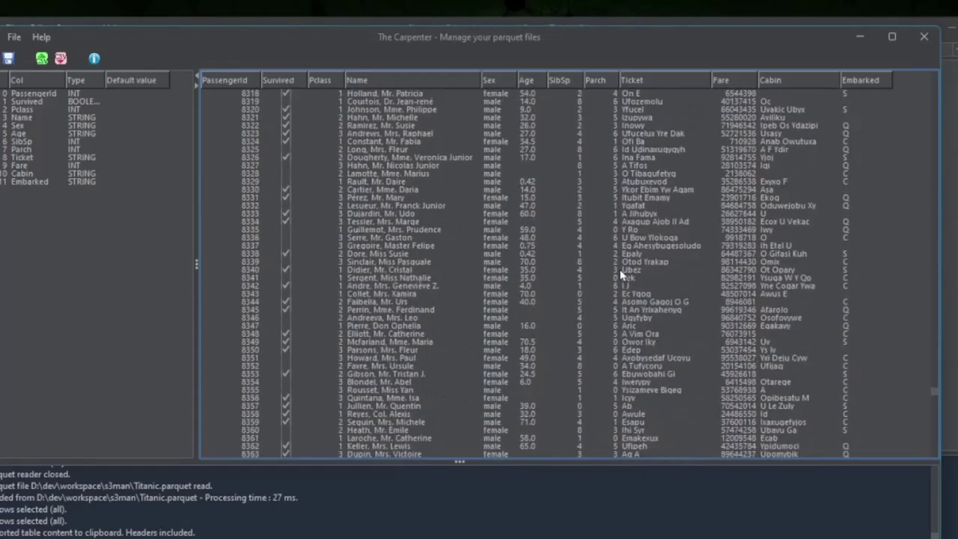
{"action": "scroll", "coordinate": [620, 276], "scroll_direction": "down", "scroll_amount": 8}
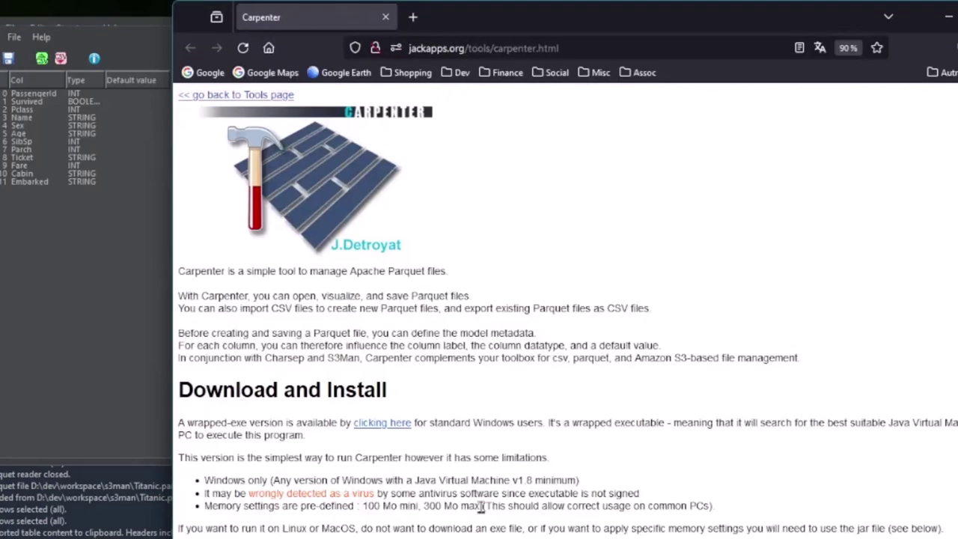
View the jackapps.org tools overview and its Charsep page in the browser, and return to The Carpenter.
{"action": "left_click", "coordinate": [284, 96]}
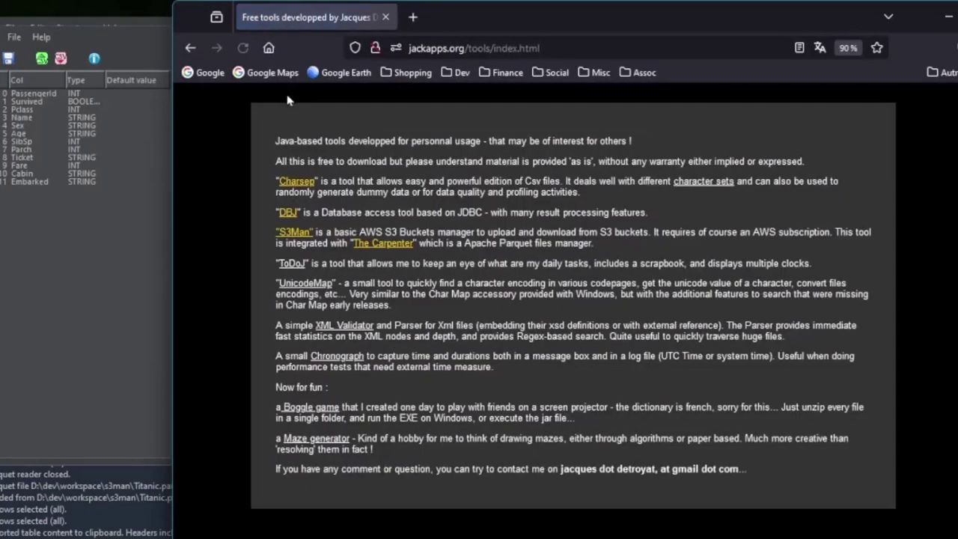
{"action": "left_click", "coordinate": [303, 184]}
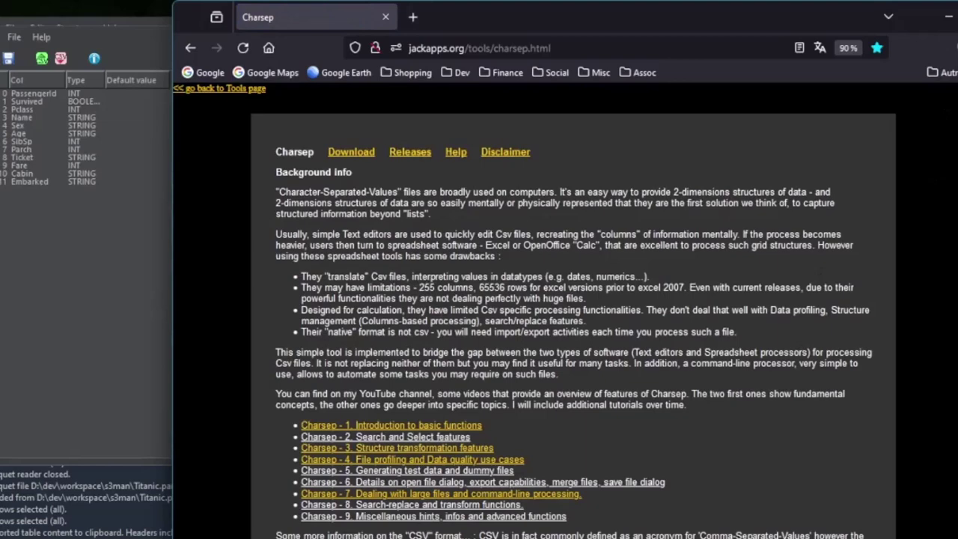
{"action": "key", "text": "alt+Tab"}
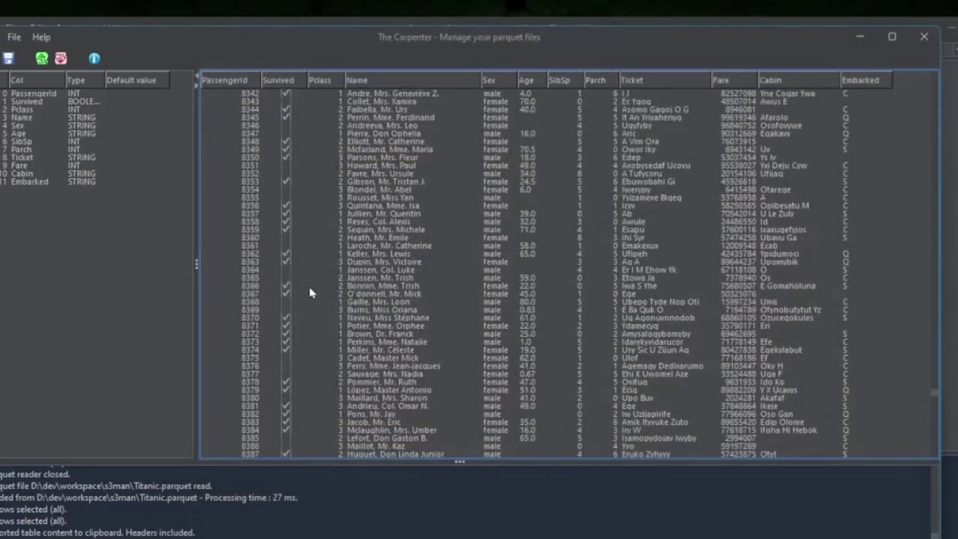